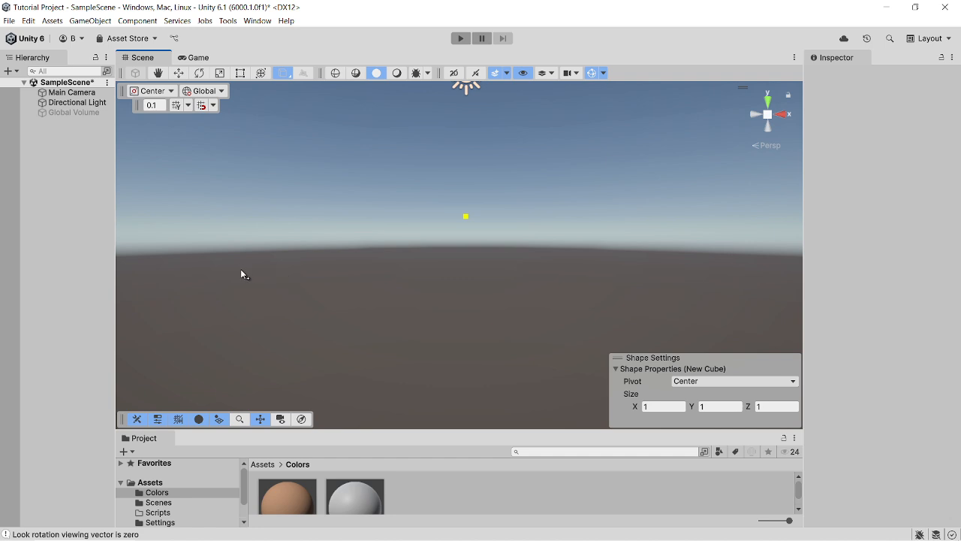
Place a ProBuilder cube sized 1 × 1 × 1 with a centre pivot in the scene and select it
left_click(420, 302, "shift")
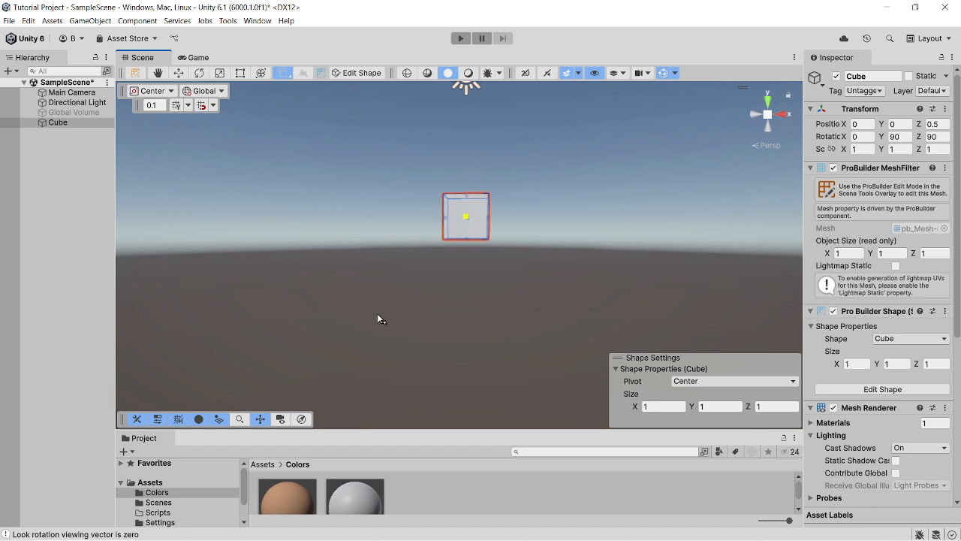
left_click(286, 76)
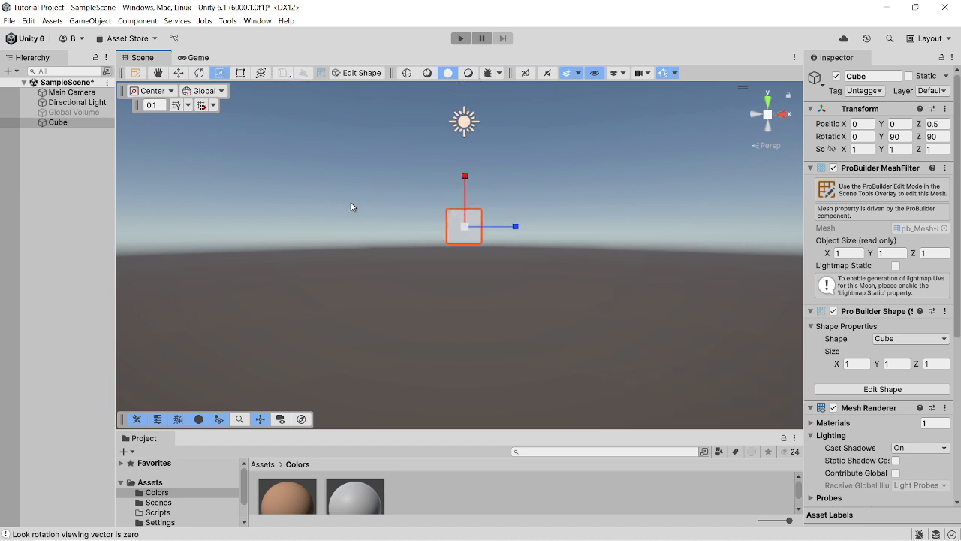
right_click_drag(388, 216, 353, 247)
double_click(58, 122)
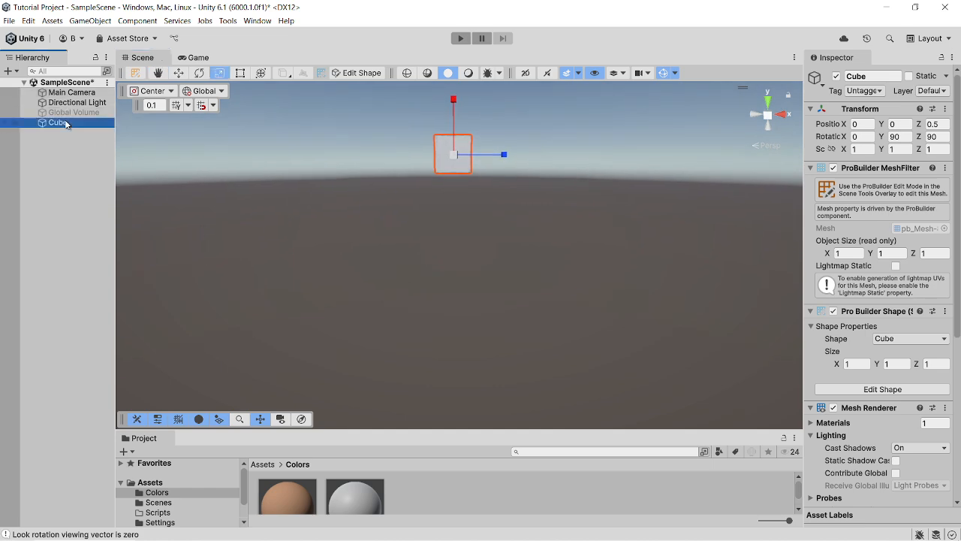
Edit the cube's mesh in face mode and delete every face except the front one
right_click_drag(472, 276, 483, 272)
middle_click_drag(484, 273, 484, 225)
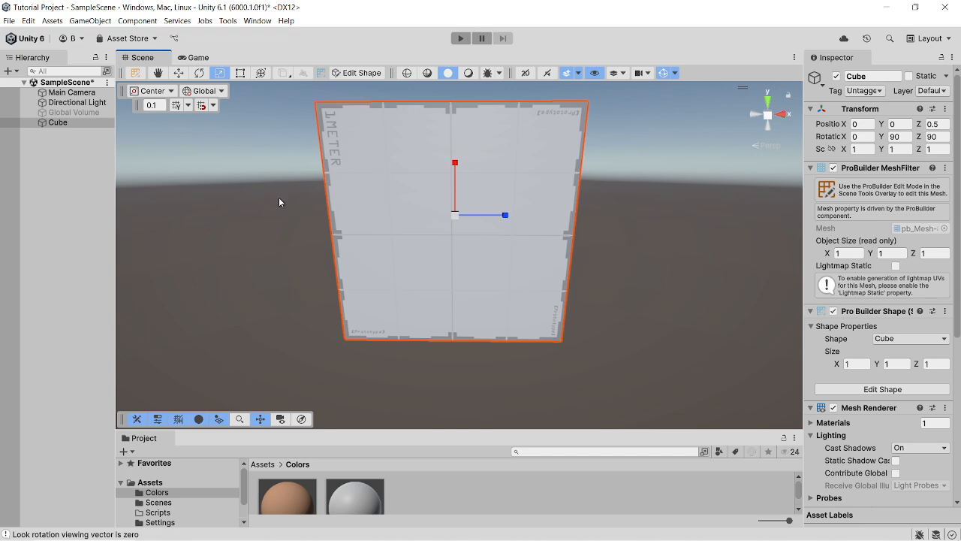
key("w")
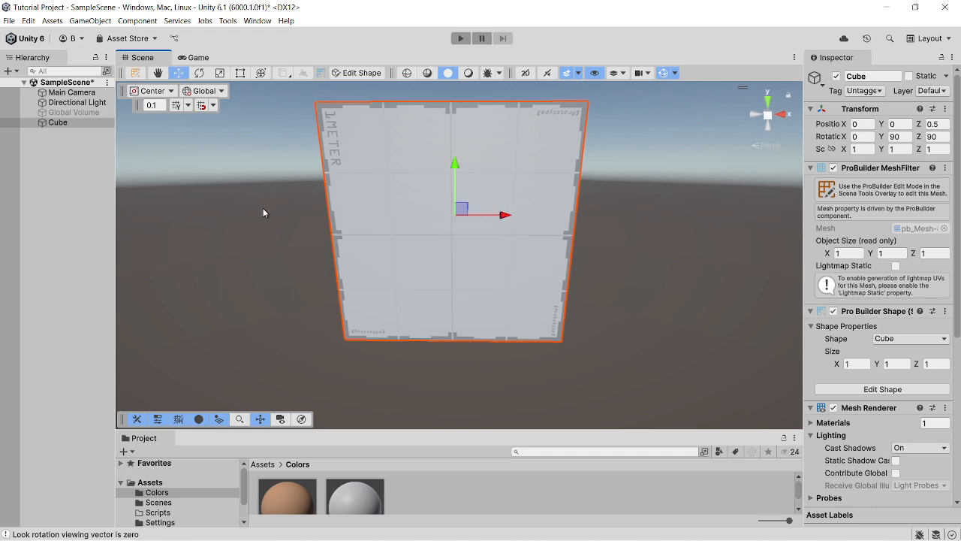
scroll(263, 213, "down", 3)
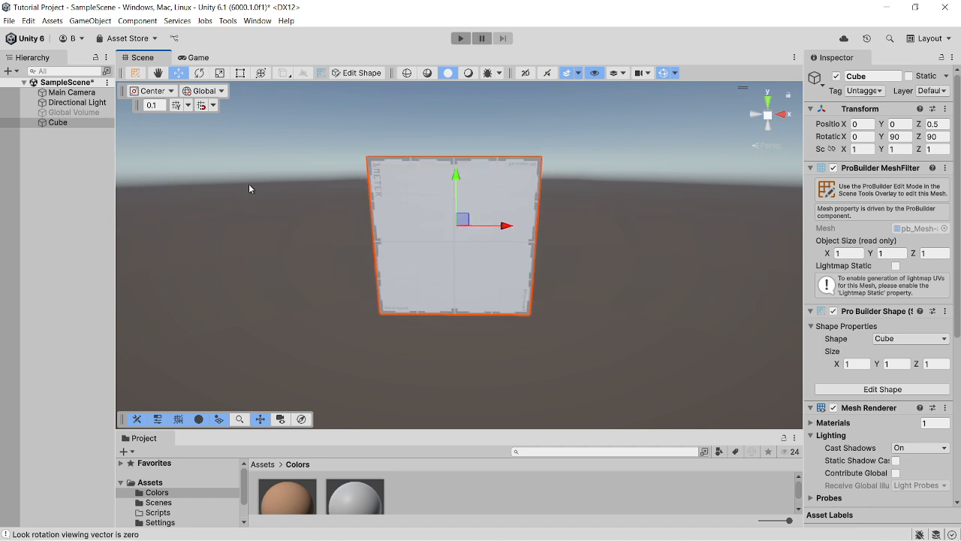
scroll(347, 239, "down", 1)
right_click_drag(379, 306, 389, 355)
middle_click_drag(394, 302, 395, 363)
scroll(392, 323, "down", 1)
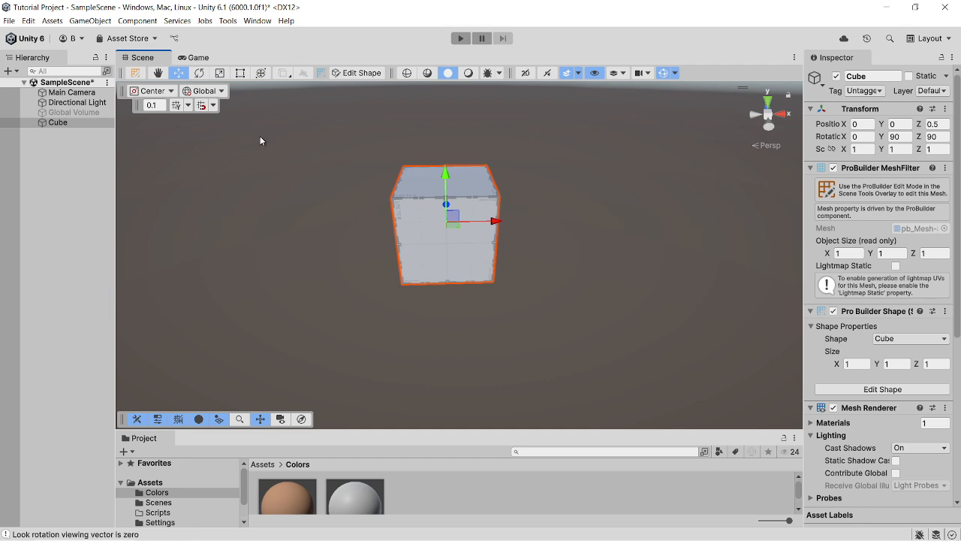
left_click(138, 75)
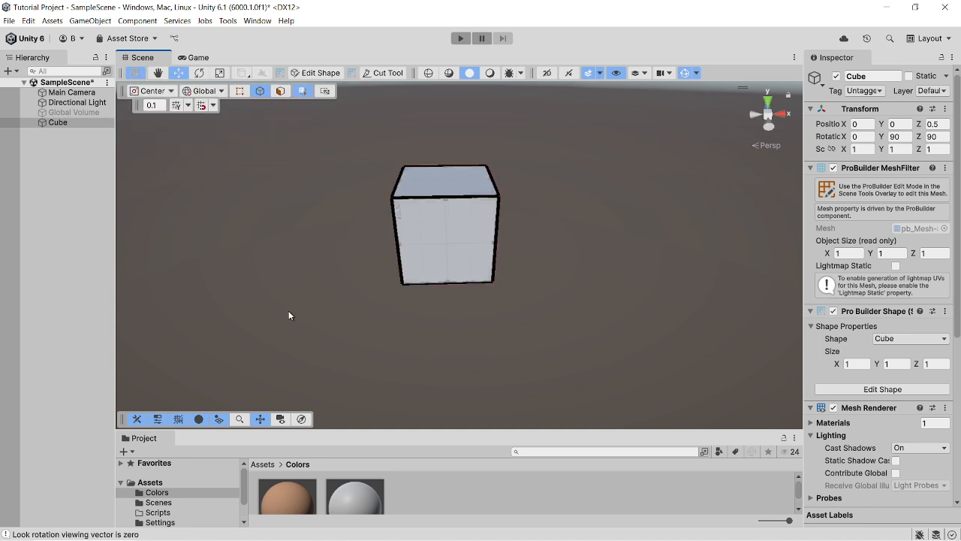
left_click(139, 75)
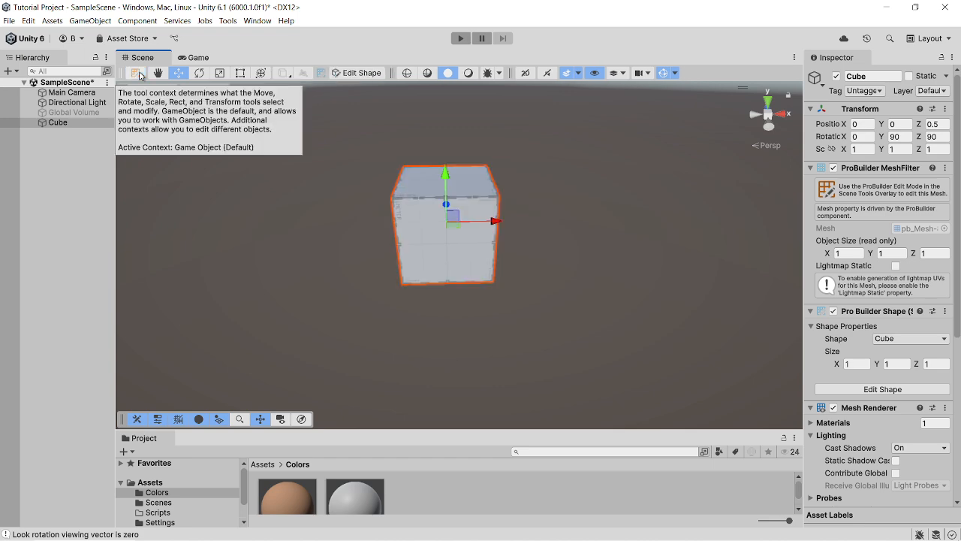
left_click(139, 75)
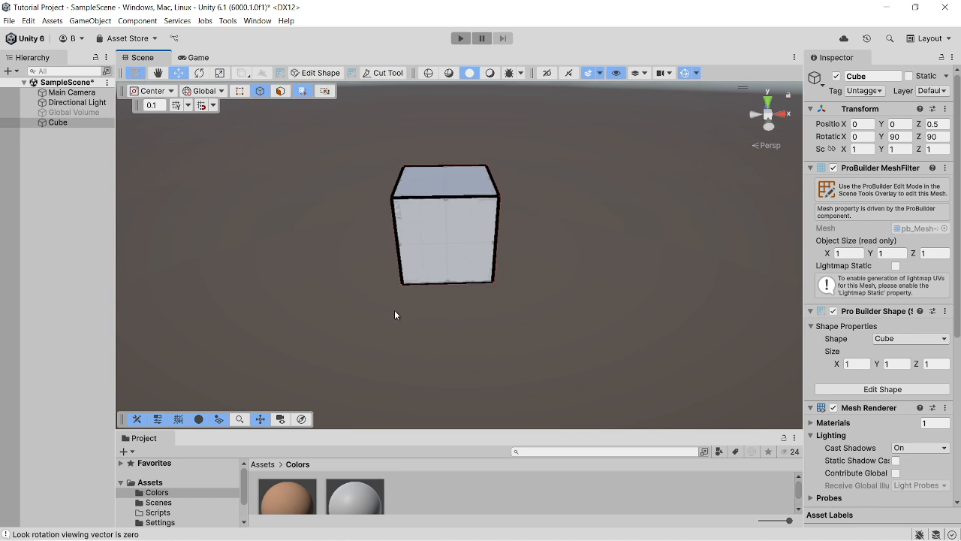
left_click(280, 91)
left_click_drag(320, 303, 619, 147)
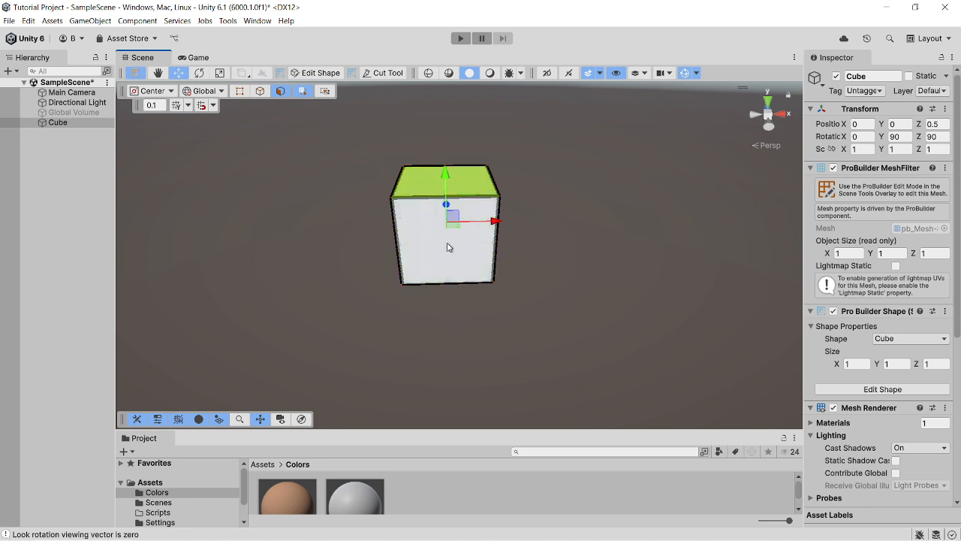
key("Delete")
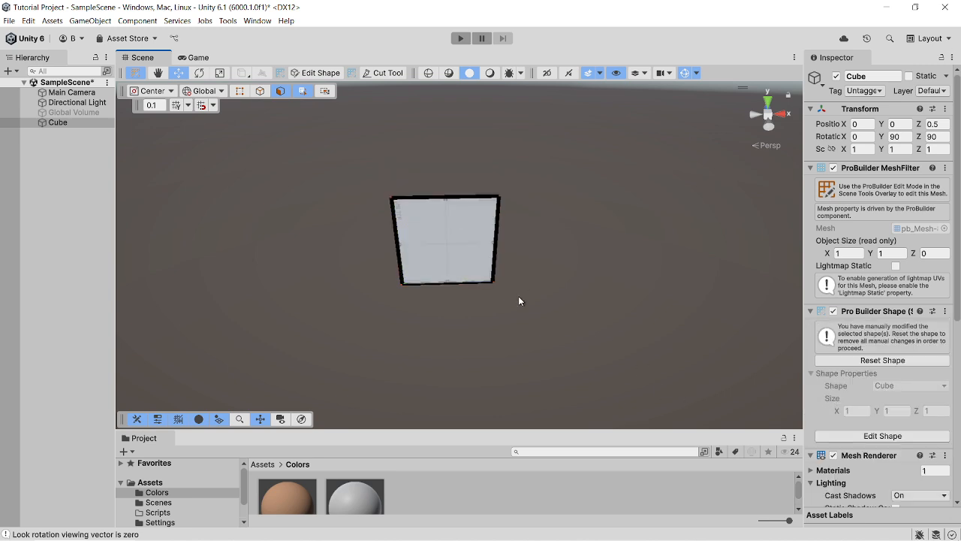
left_click_drag(321, 324, 523, 180)
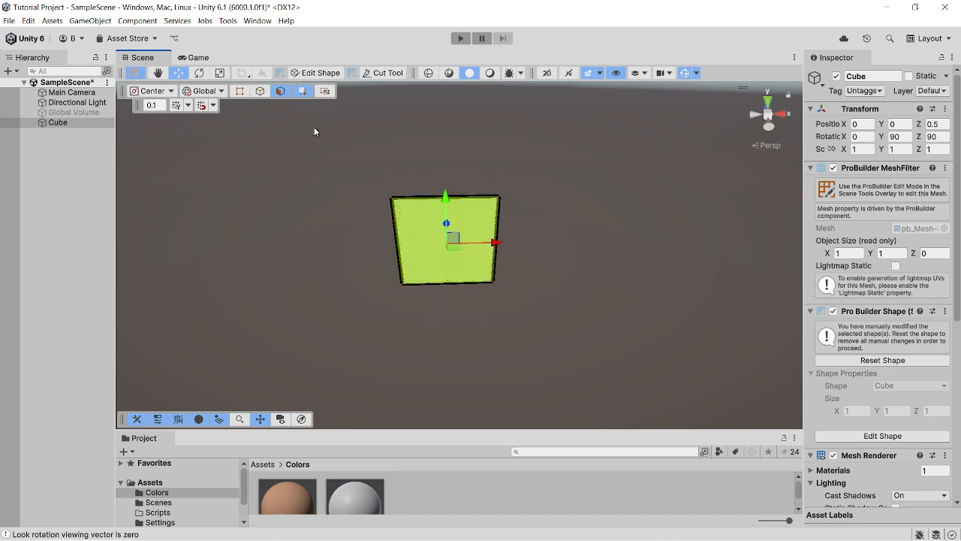
Scale the front face's two lower vertices inward along X to narrow the bottom edge to about half its width
left_click(239, 90)
left_click_drag(379, 311, 523, 272)
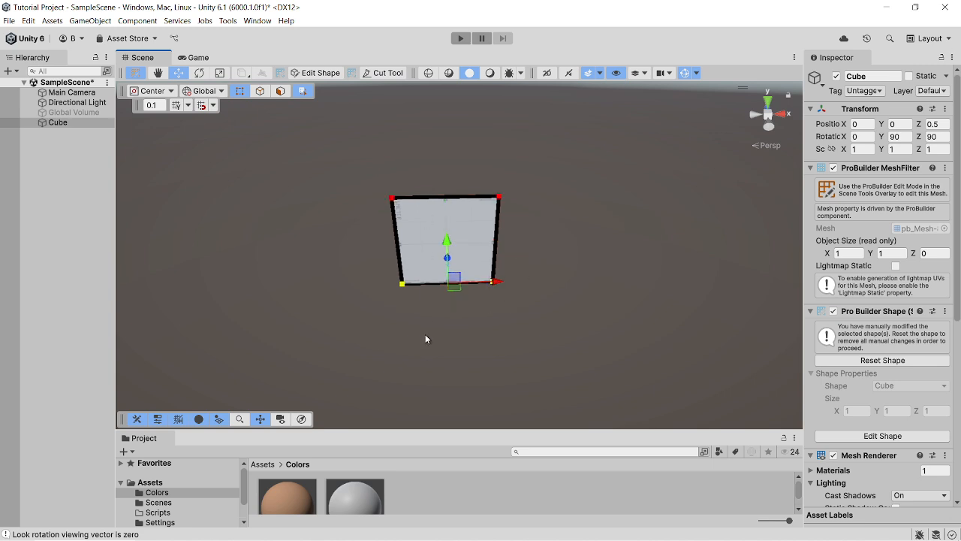
scroll(459, 310, "up", 2)
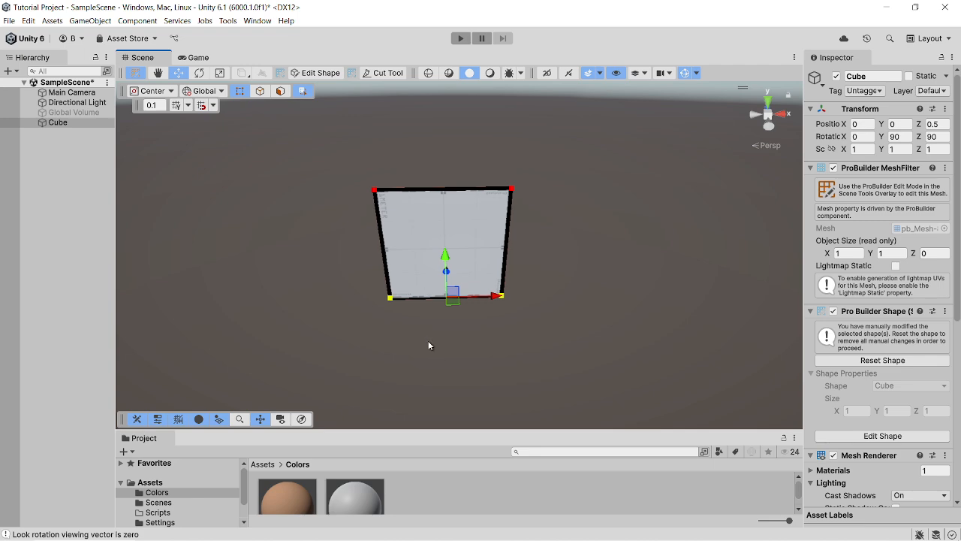
key("r")
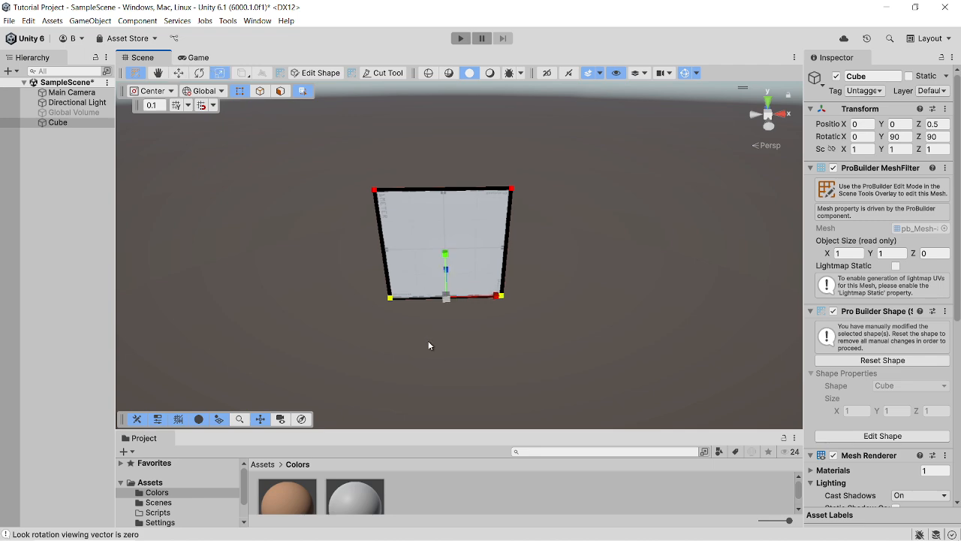
left_click_drag(493, 295, 472, 304)
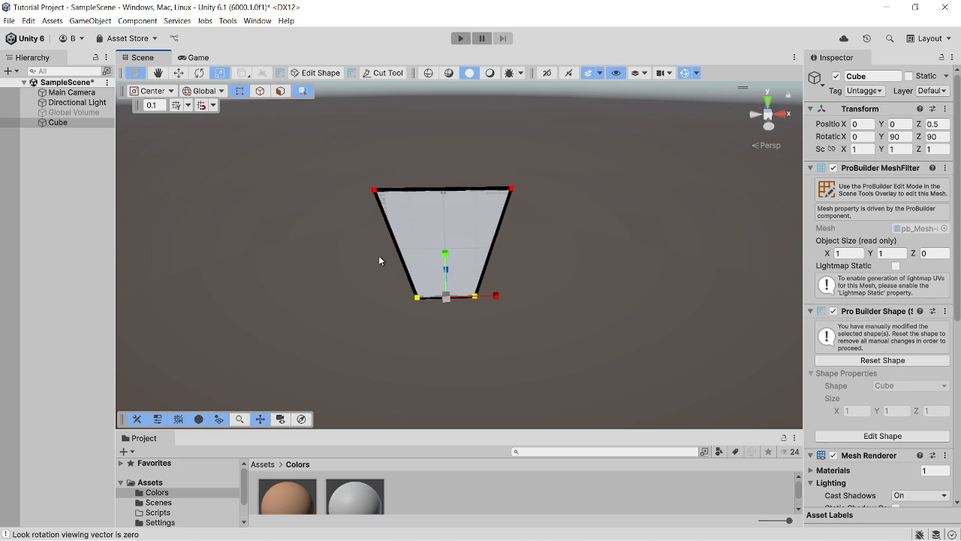
Connect the face's side edges with a horizontal edge across the middle and another across the upper half
left_click(259, 94)
left_click_drag(339, 259, 568, 255)
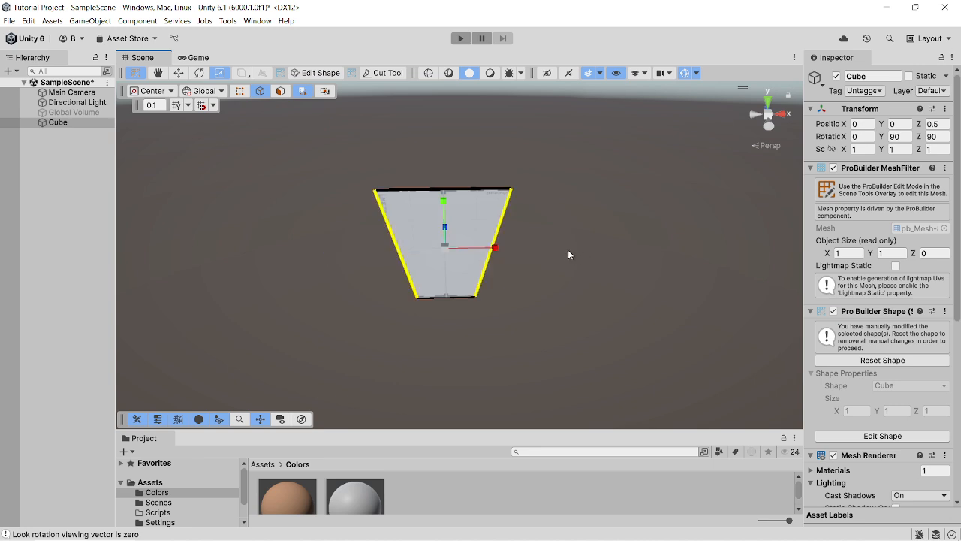
key("alt+e")
left_click_drag(352, 215, 561, 212)
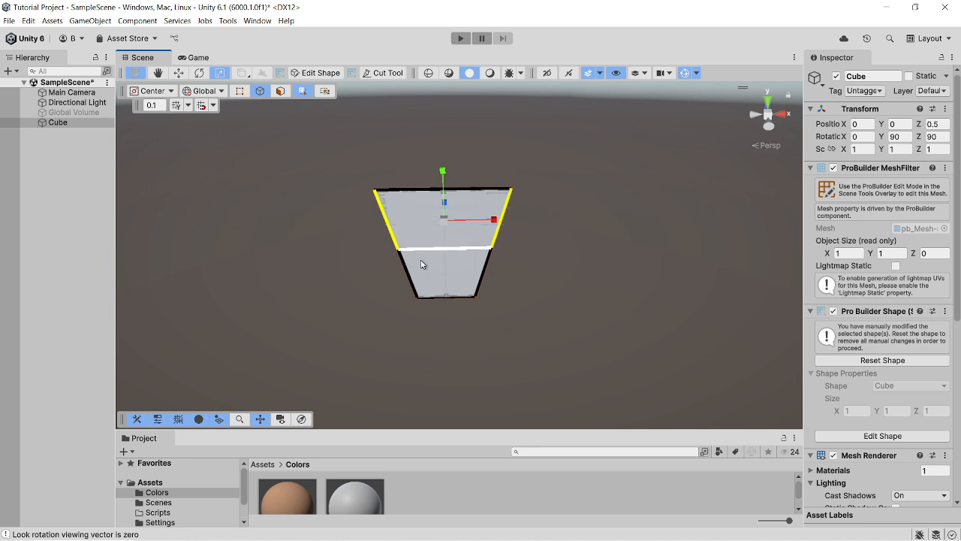
key("alt+e")
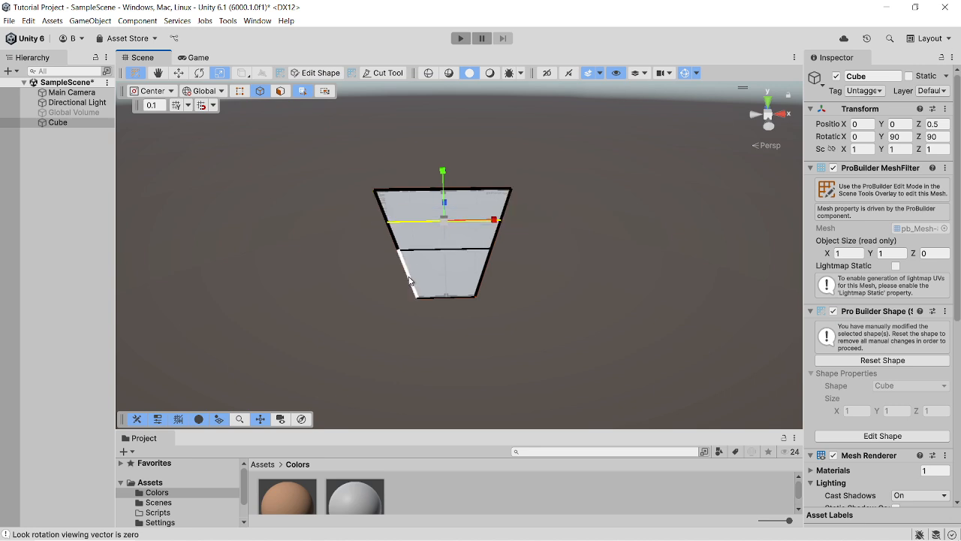
Connect side edges to add horizontal edges through the lower half, the band just above the middle and the bottom band
left_click_drag(403, 279, 498, 267)
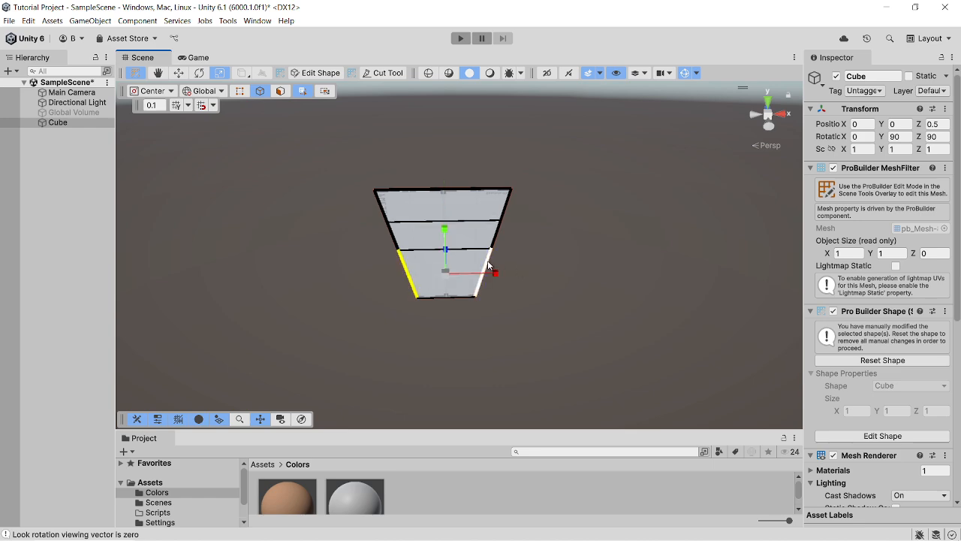
key("alt+e")
left_click_drag(412, 240, 515, 234)
key("alt+e")
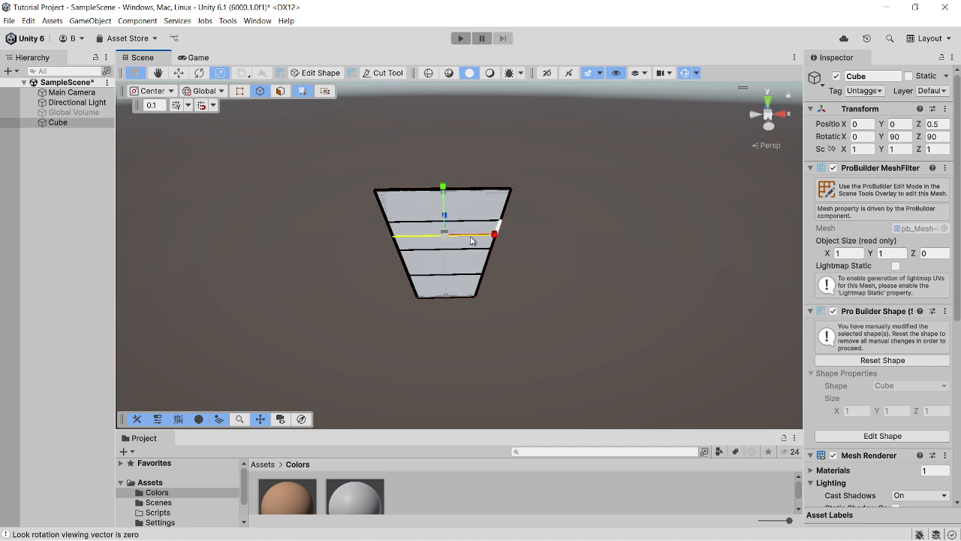
left_click_drag(464, 288, 503, 280)
key("alt+e")
Move the middle horizontal edge down along Y, about halfway towards the next edge below it
scroll(437, 266, "up", 1)
scroll(438, 267, "up", 2)
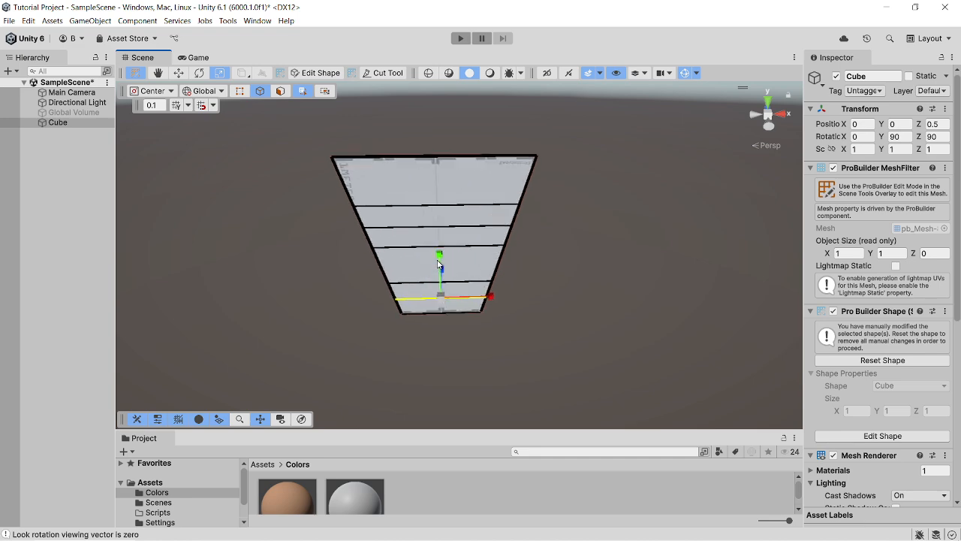
left_click(427, 246)
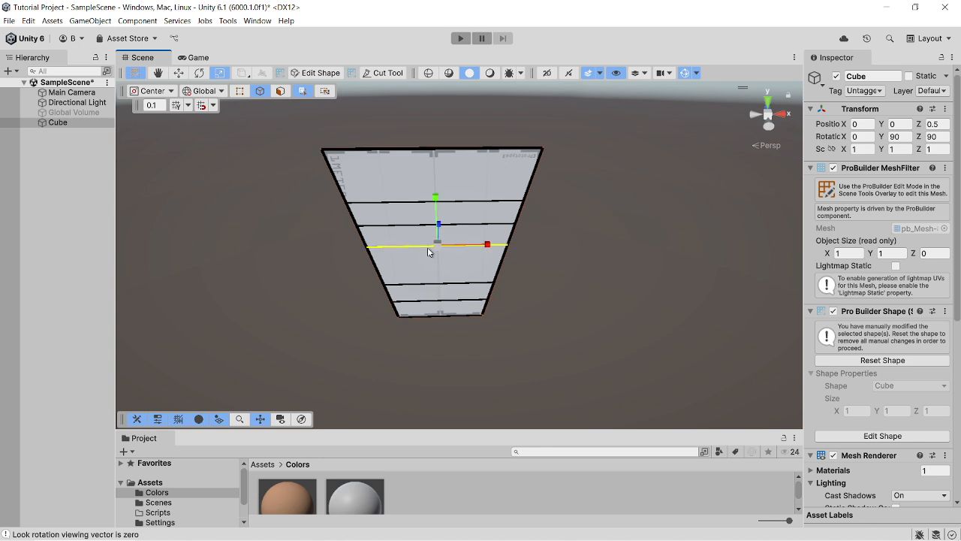
key("w")
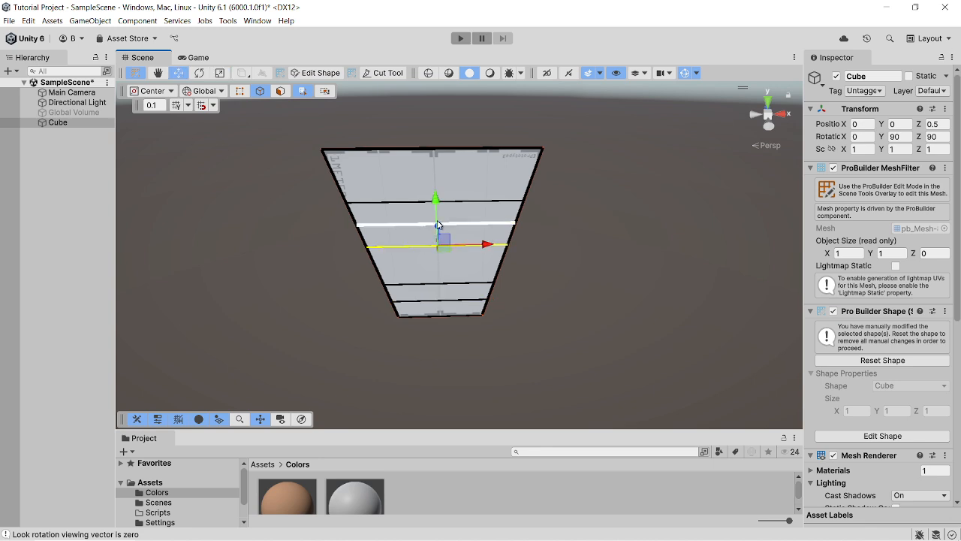
left_click_drag(436, 208, 440, 226)
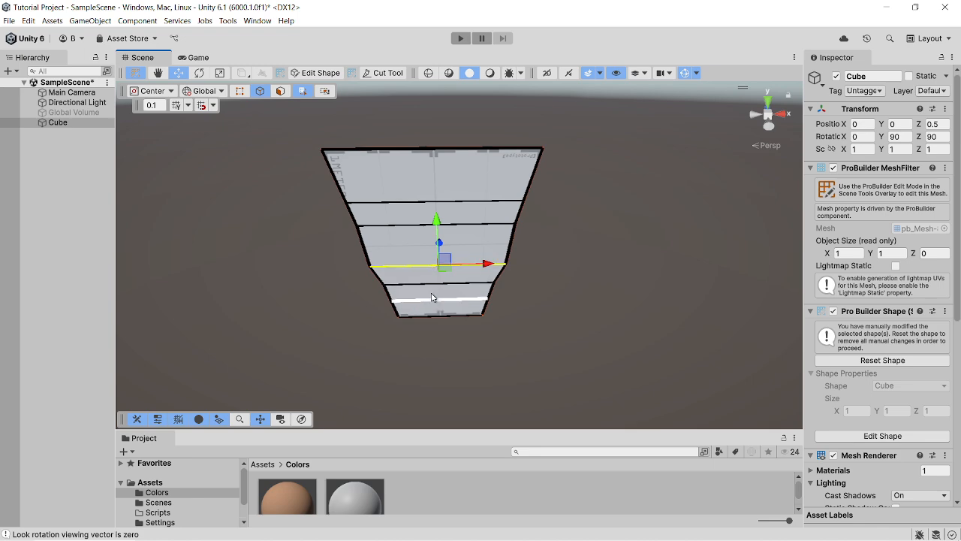
Connect the horizontal edges to add three vertical edge lines, one at the centre and one through each half
left_click_drag(454, 139, 455, 119)
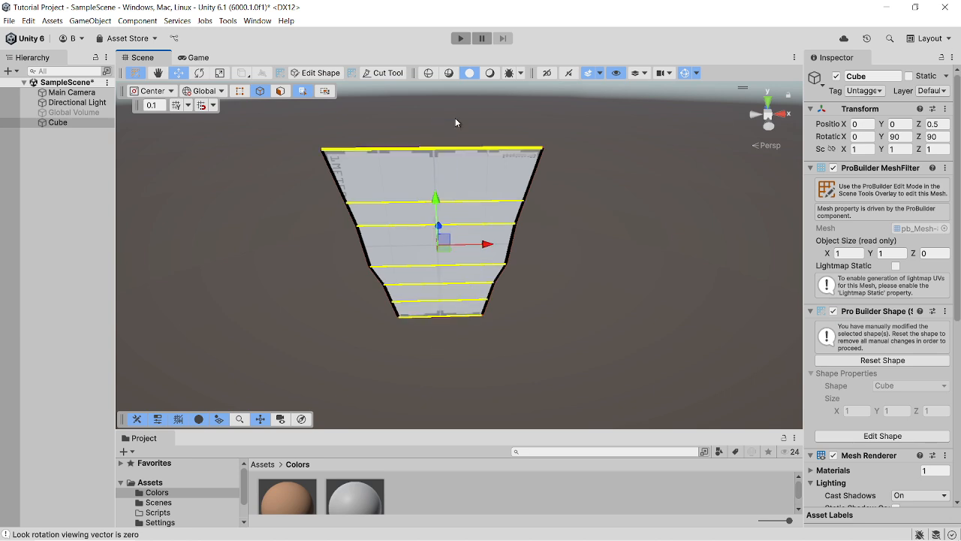
key("alt+e")
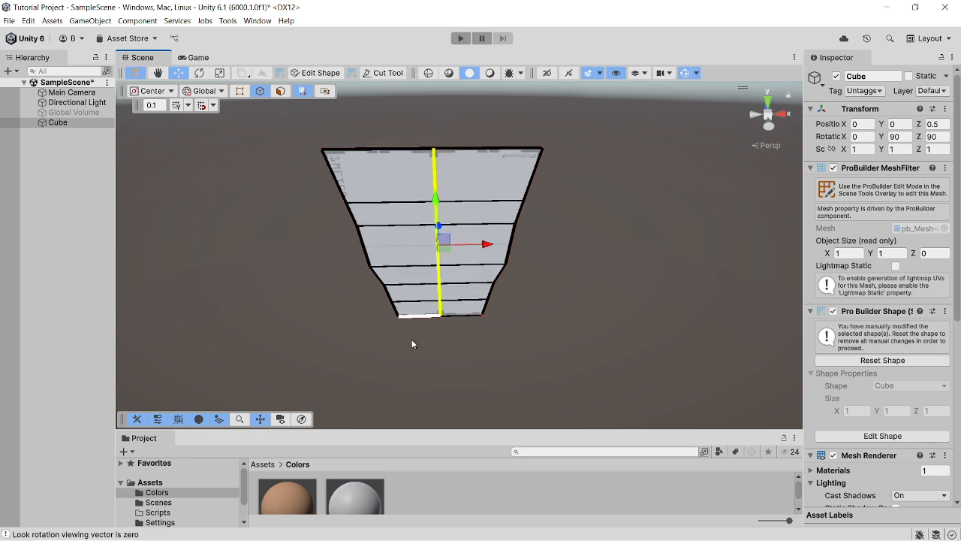
left_click_drag(411, 218, 401, 116)
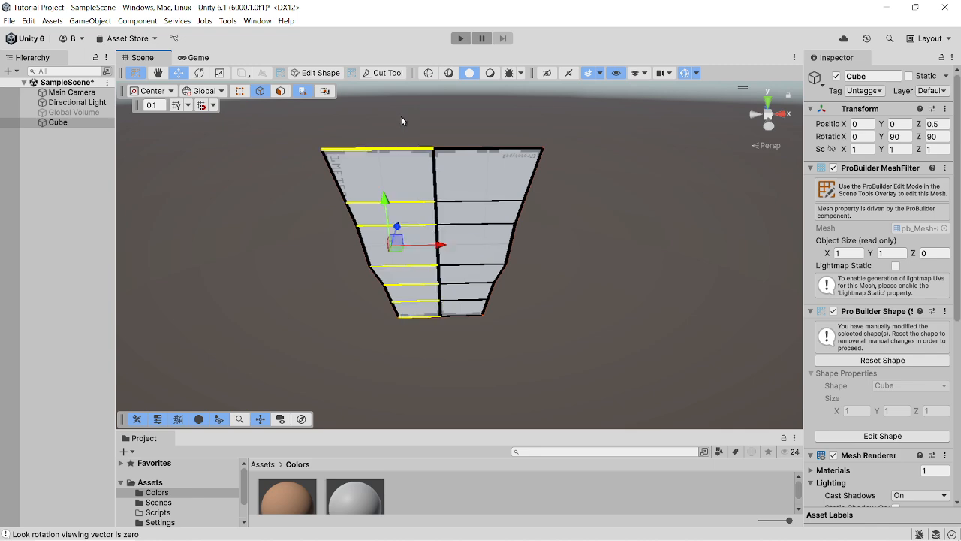
key("alt+e")
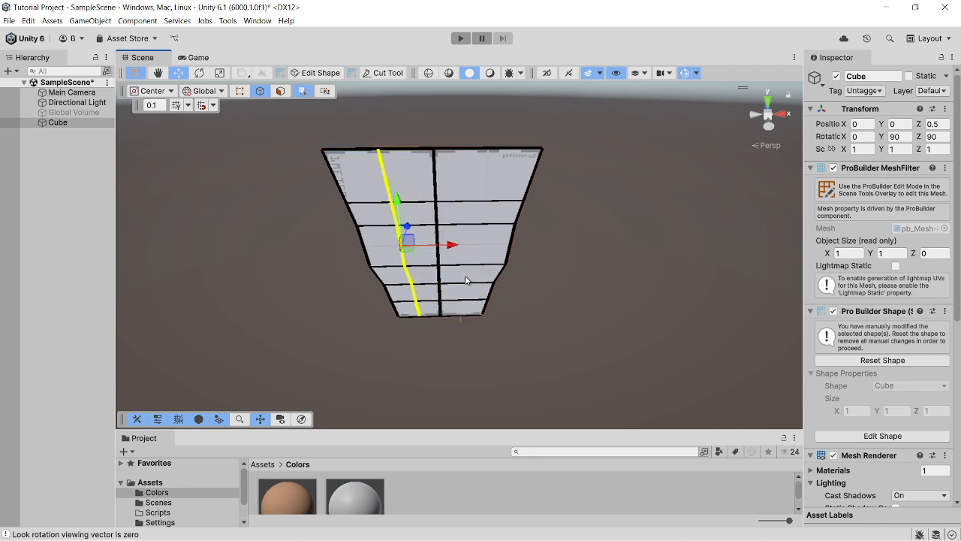
left_click_drag(466, 276, 476, 122)
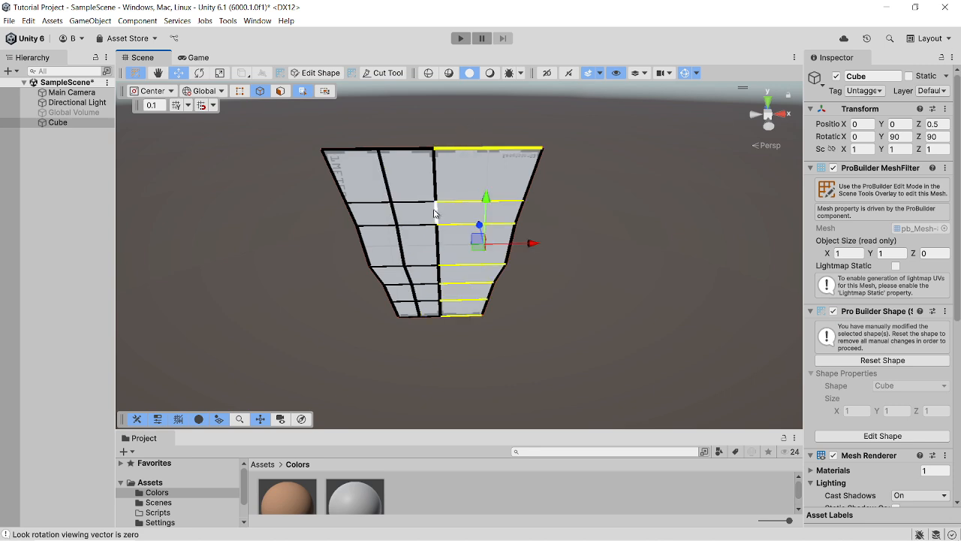
key("alt+e")
Select only the grid's outer outline edges and pull them back along Z by about 0.11 so the middle bulges forward
scroll(390, 233, "down", 2)
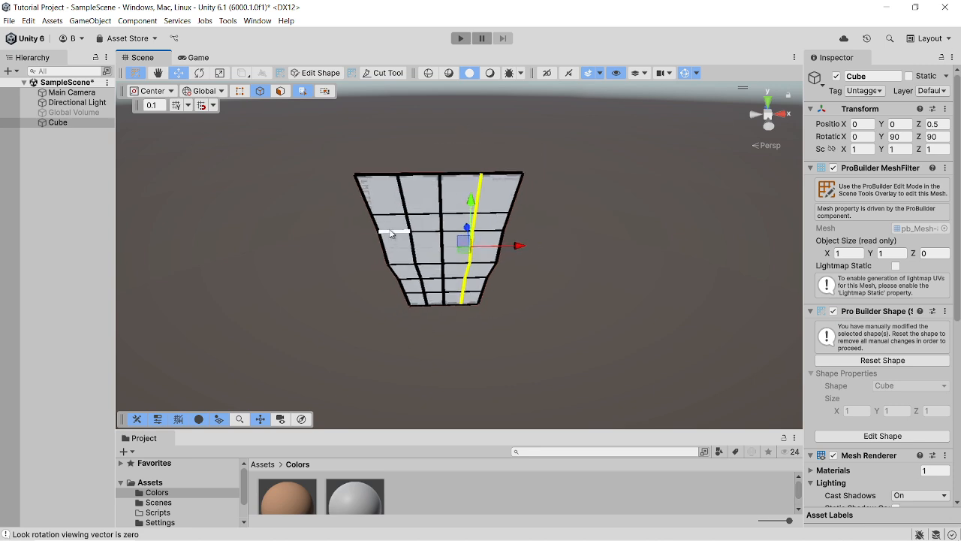
scroll(433, 278, "down", 1)
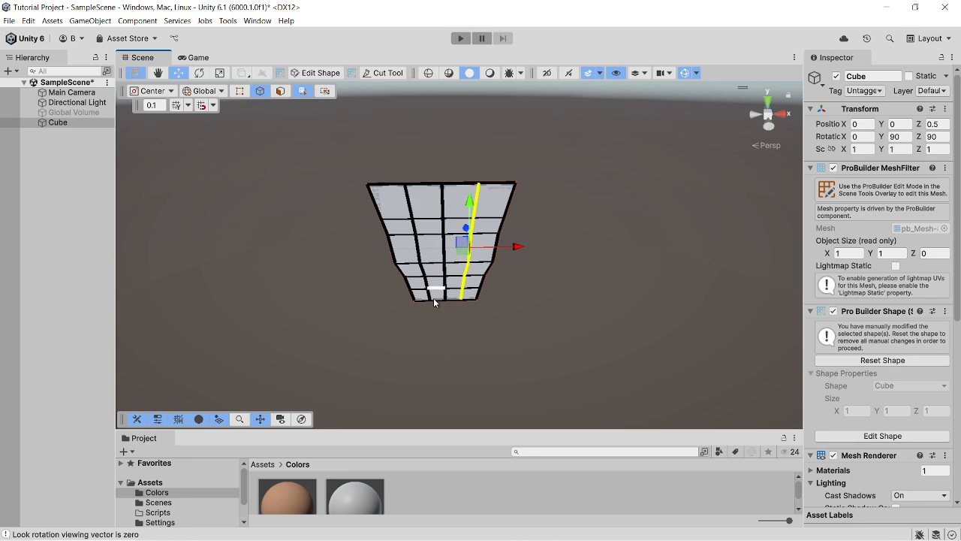
left_click_drag(325, 338, 590, 149)
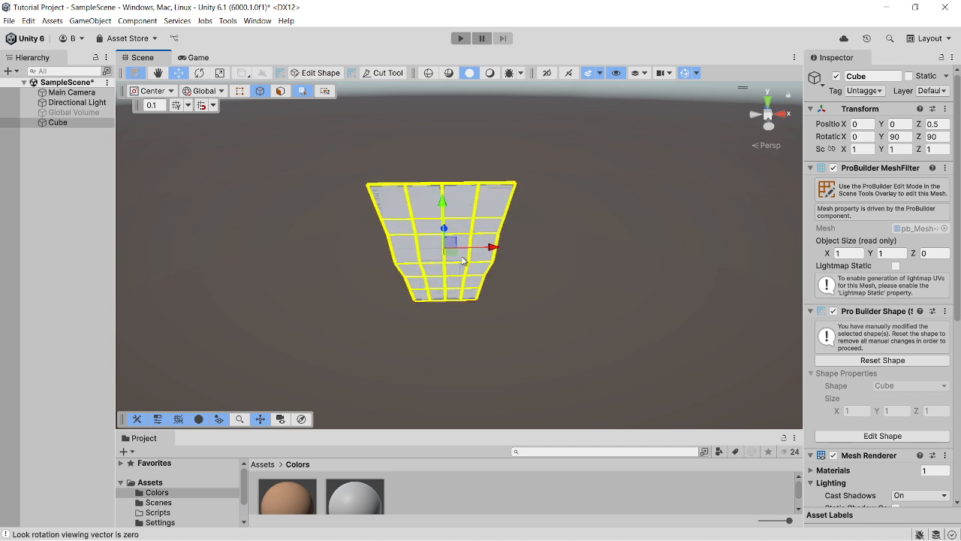
left_click(476, 208)
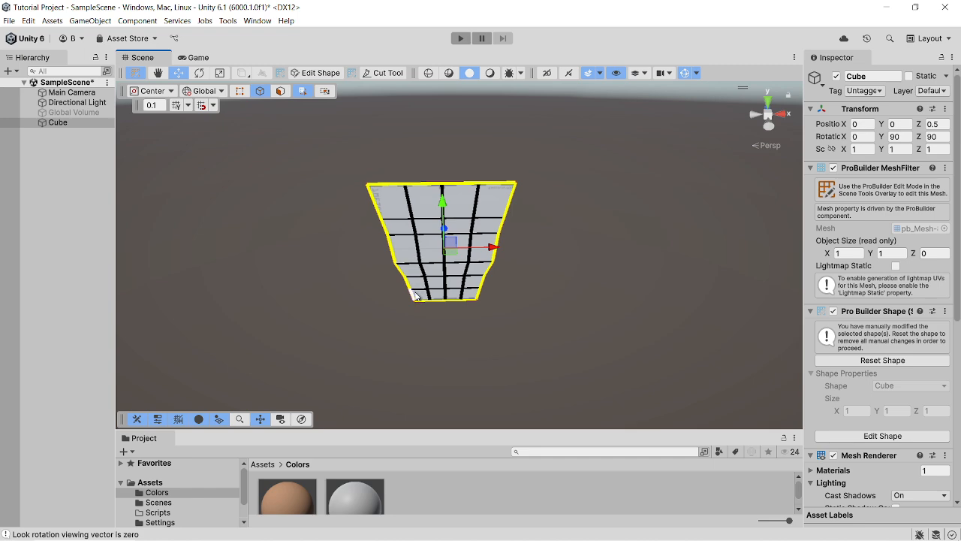
scroll(417, 254, "up", 1)
right_click_drag(458, 263, 420, 275)
middle_click_drag(420, 275, 364, 259)
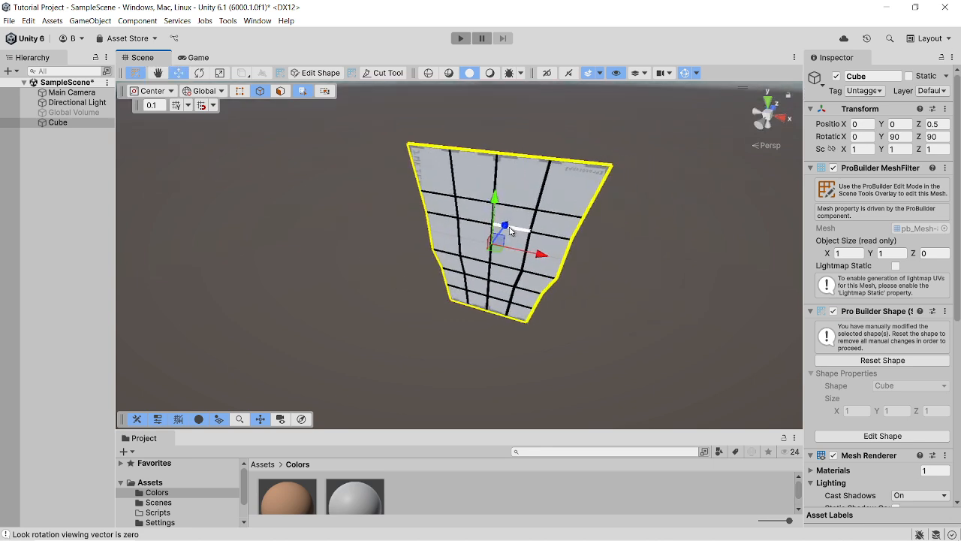
left_click_drag(509, 226, 517, 218)
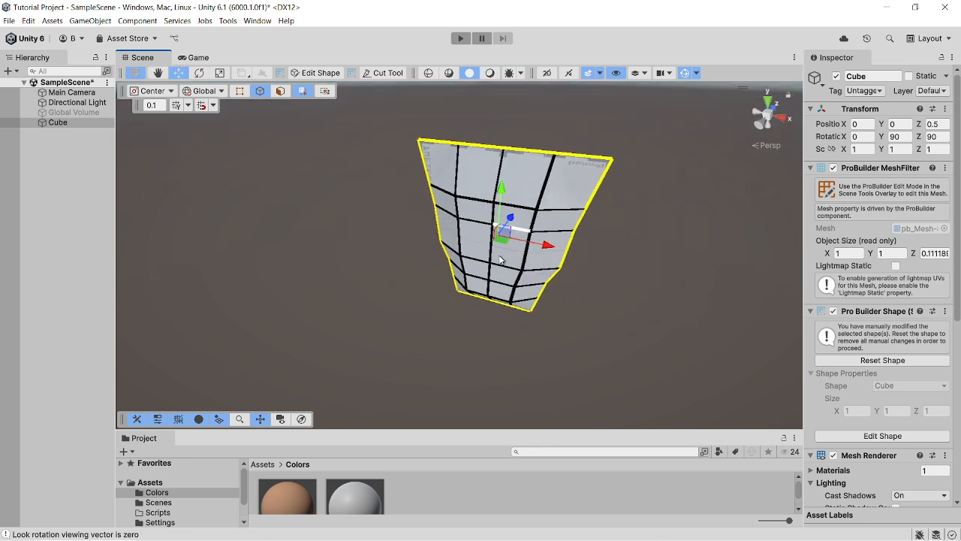
Connect the centre vertex of the third row with the inner vertex on each side in the fourth row to form a nose triangle
right_click_drag(502, 260, 556, 256)
middle_click_drag(556, 256, 600, 216)
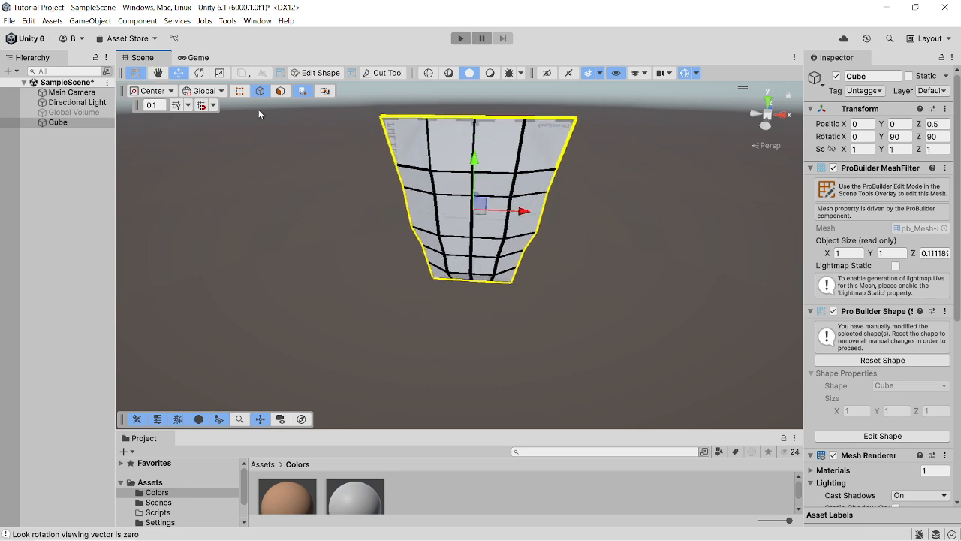
left_click(239, 90)
left_click(472, 194)
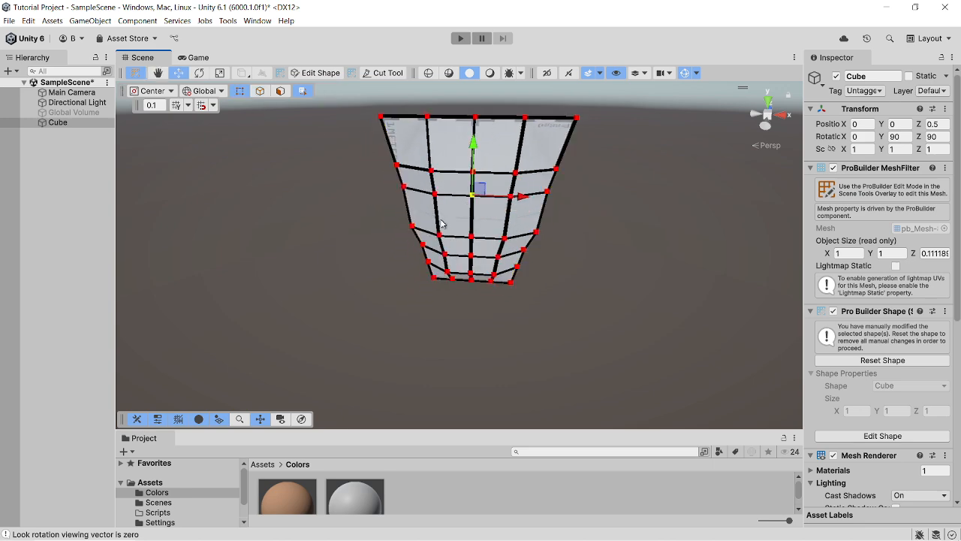
left_click(439, 235, "shift")
left_click(504, 238, "shift")
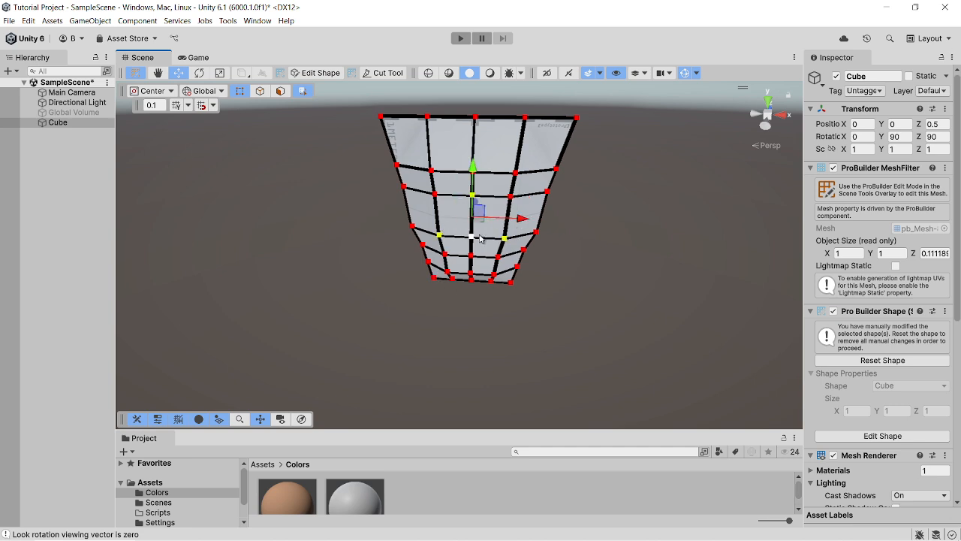
key("alt+e")
Scale the two lower corner vertices of the nose triangle closer together along X to narrow the nose
scroll(463, 234, "up", 2)
scroll(463, 234, "up", 1)
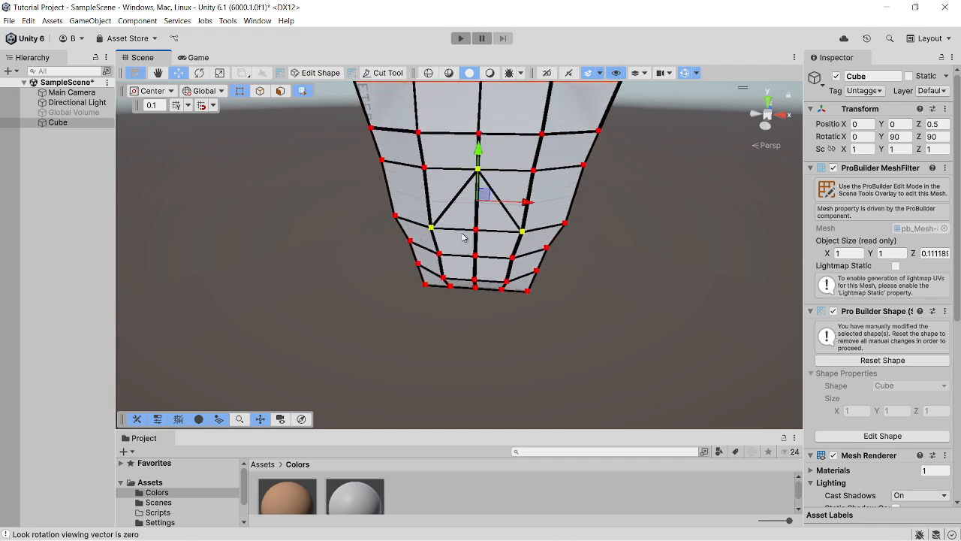
left_click(432, 228)
left_click(522, 232, "shift")
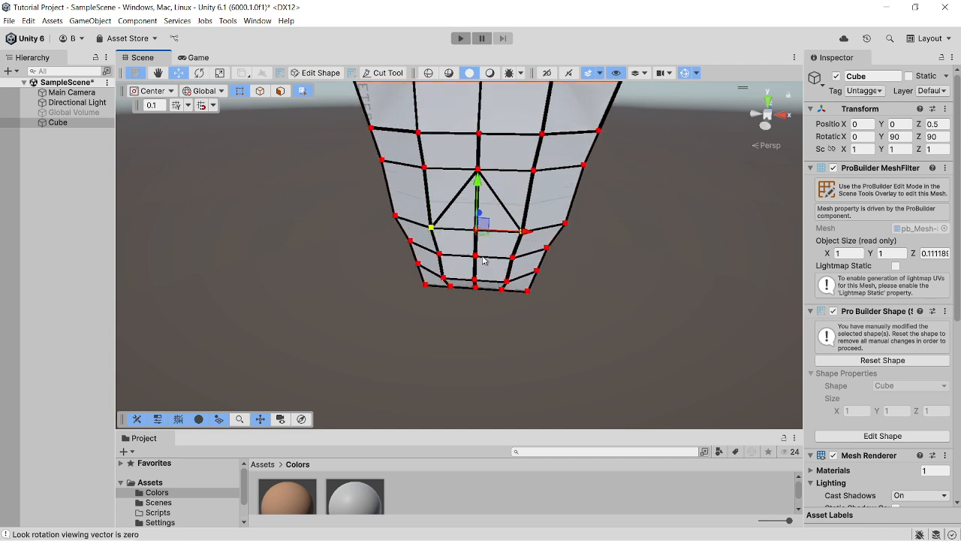
key("r")
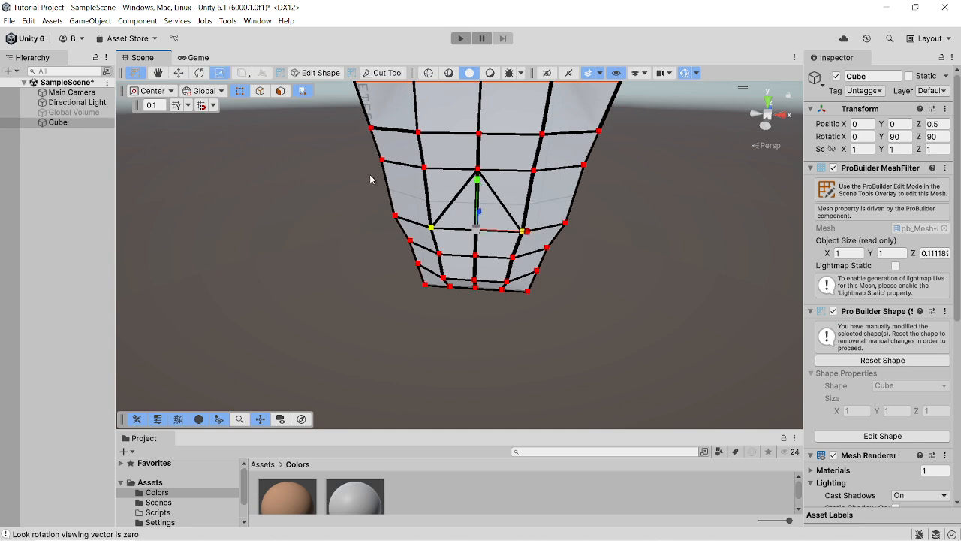
left_click_drag(524, 234, 508, 239)
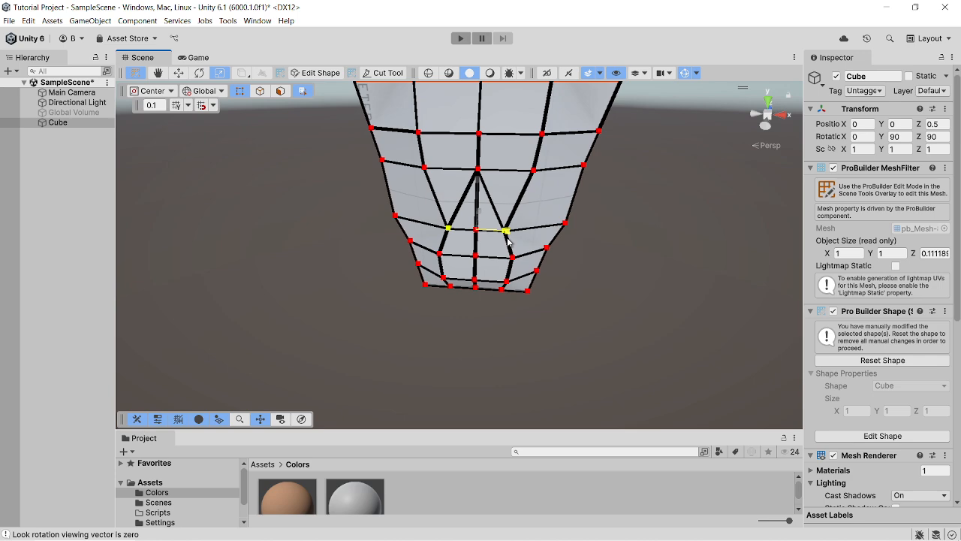
Scale the inner vertices of the second and third rows outward along X, close to the side edges
left_click_drag(485, 254, 482, 151, "alt")
scroll(480, 153, "down", 7)
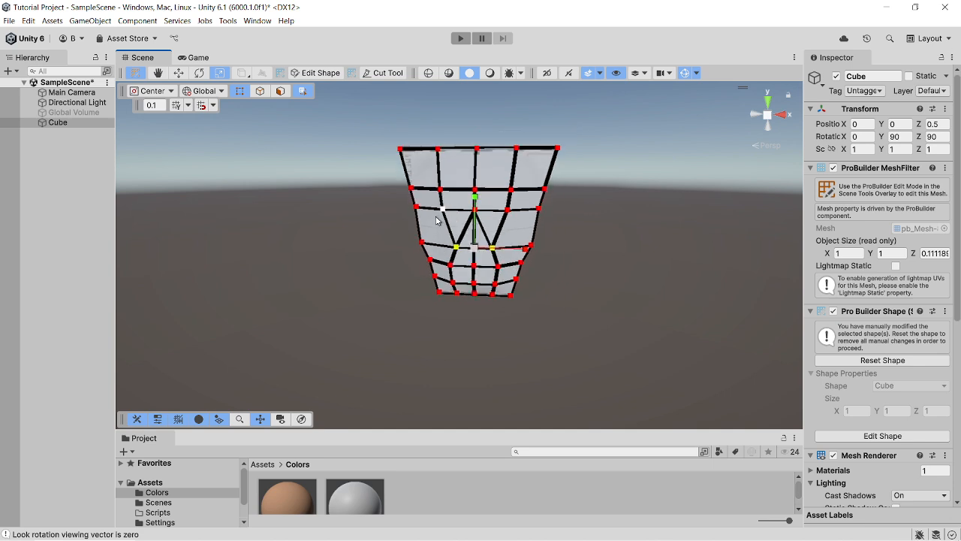
left_click_drag(465, 204, 547, 207)
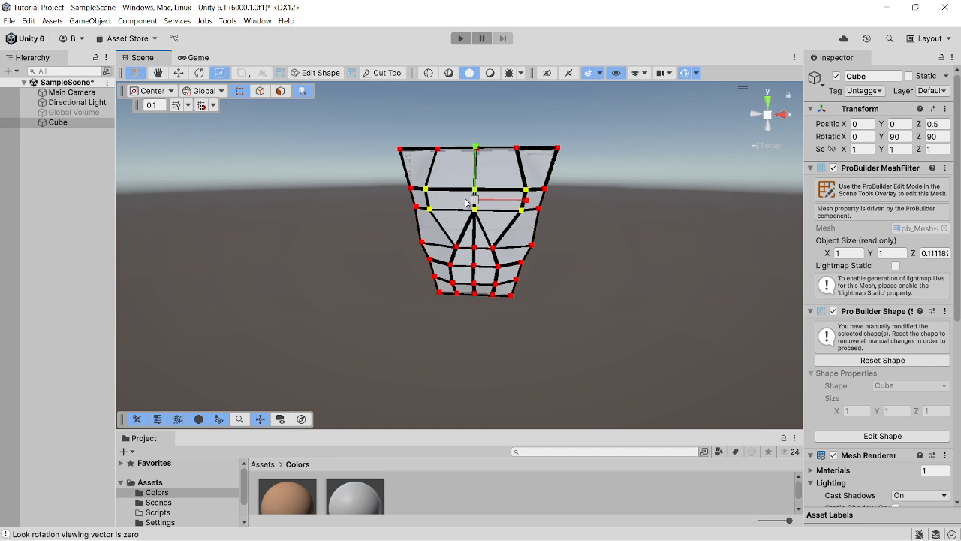
scroll(499, 214, "up", 3)
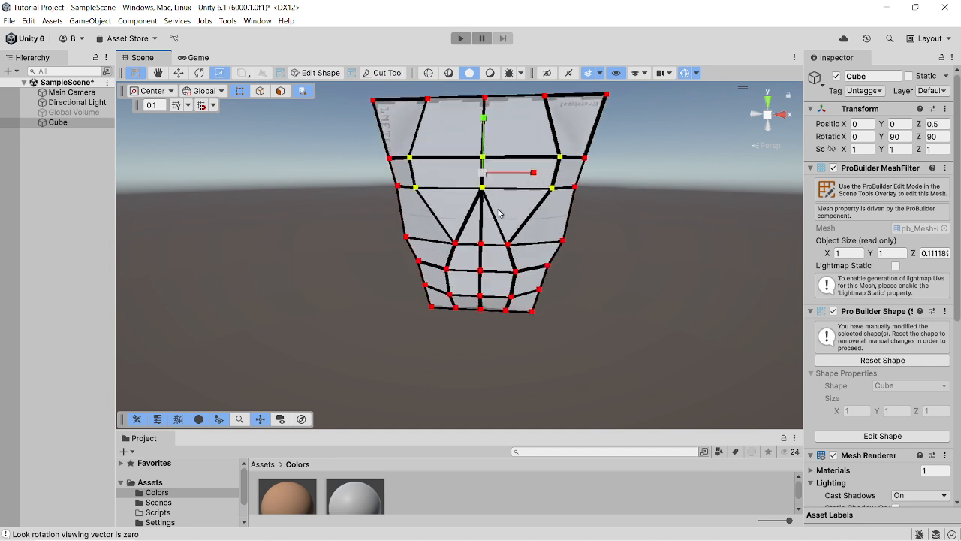
scroll(500, 214, "up", 2)
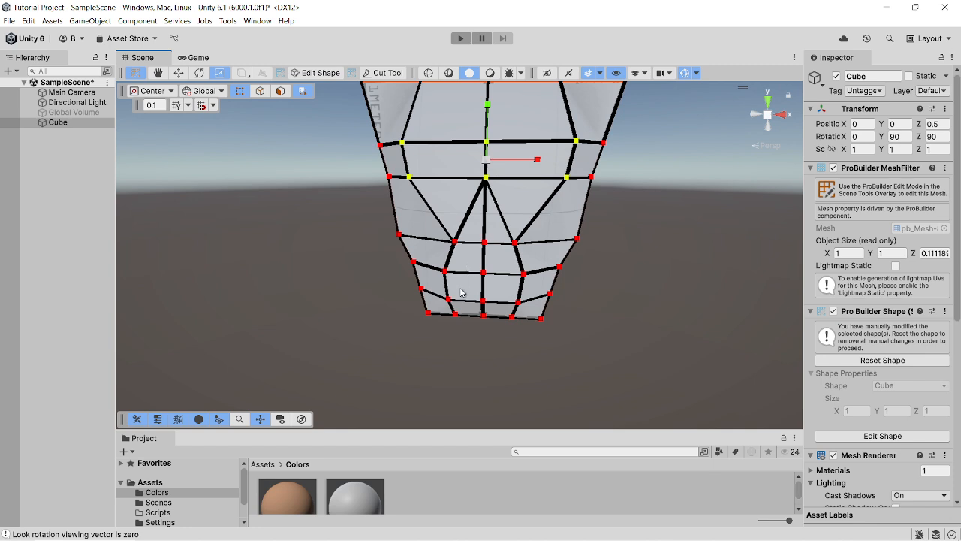
scroll(457, 293, "up", 1)
middle_click_drag(457, 294, 463, 262)
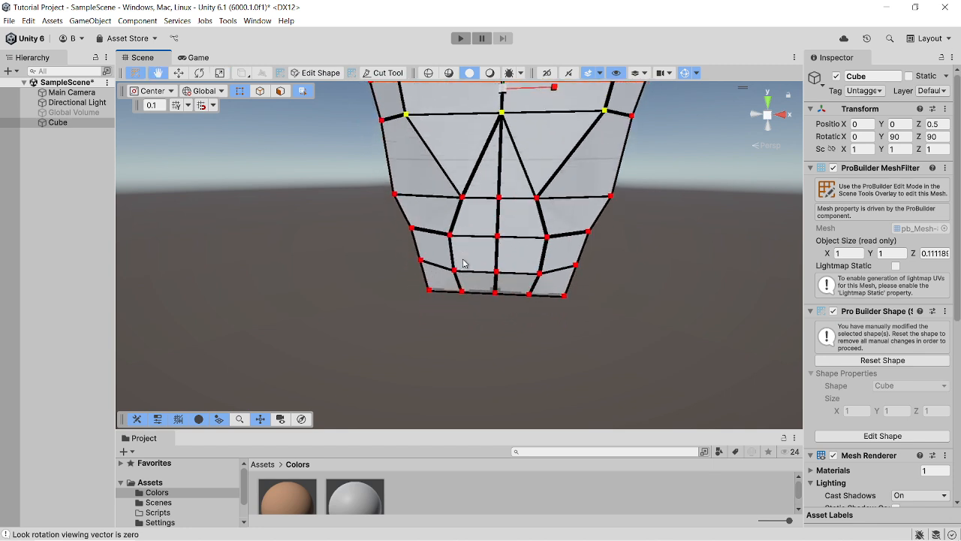
left_click_drag(445, 280, 562, 218)
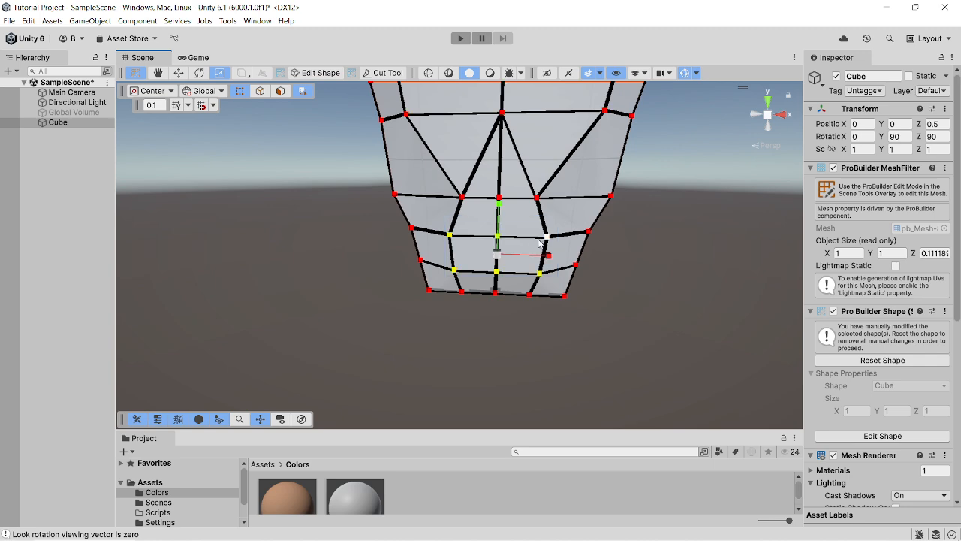
left_click(500, 207)
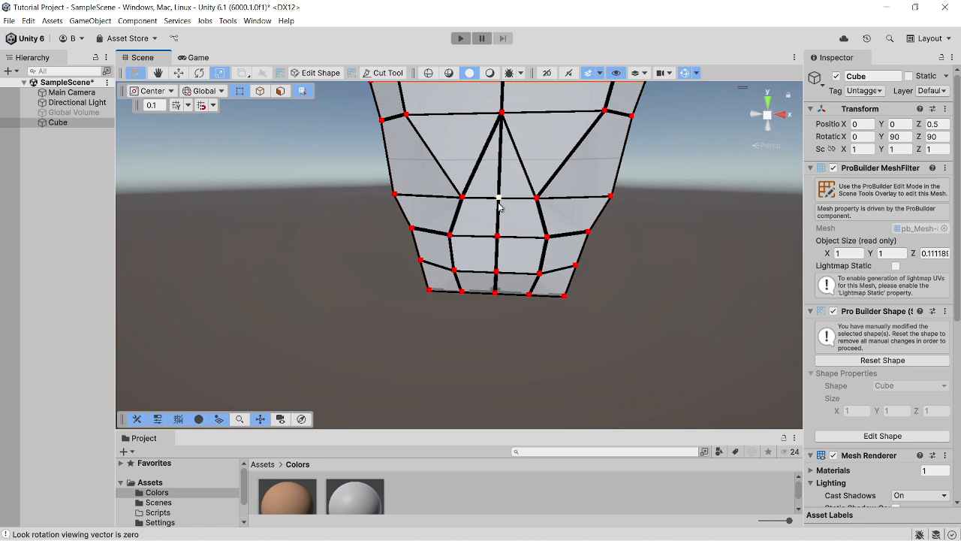
Connect the inner vertical edges of the mouth band below the nose to add a horizontal edge across its middle
scroll(473, 247, "up", 2)
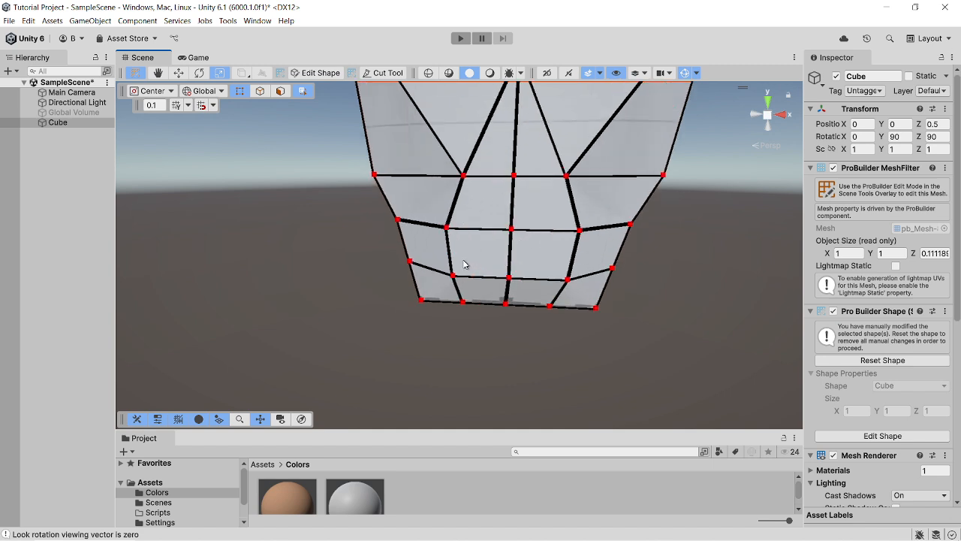
scroll(467, 253, "down", 2)
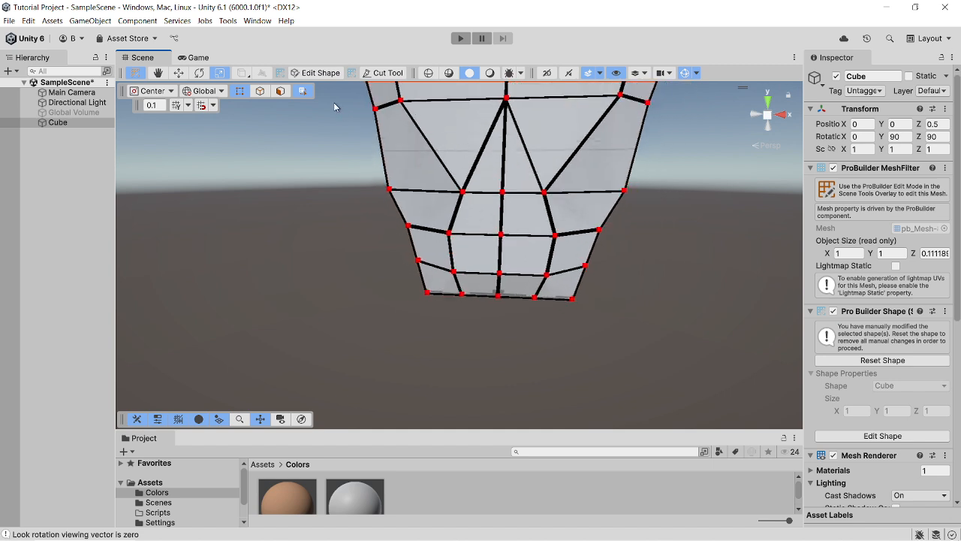
left_click(262, 91)
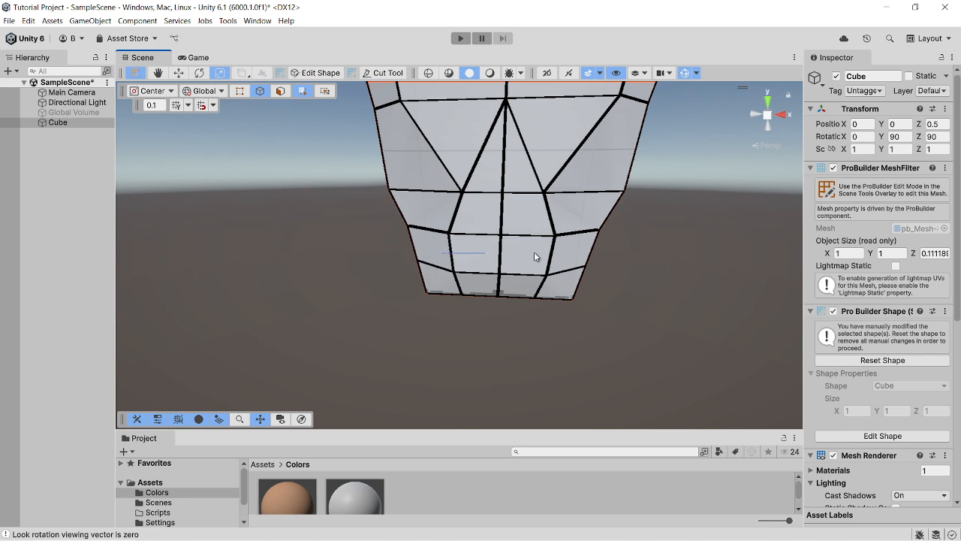
left_click_drag(534, 251, 559, 251)
left_click(477, 253)
Select the nine vertices around the mouth and scale them closer together along Y
left_click(240, 91)
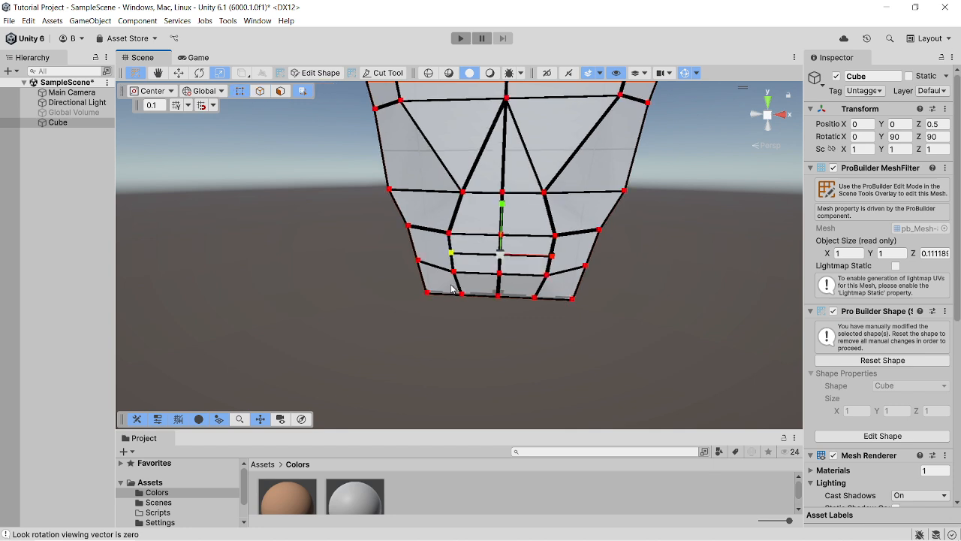
left_click_drag(511, 265, 562, 217)
left_click_drag(503, 210, 502, 226)
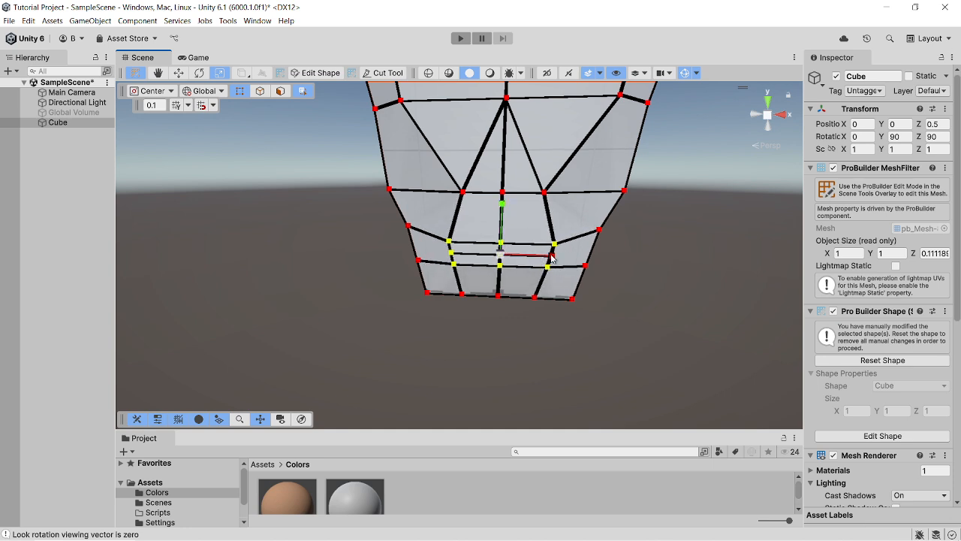
Select the mesh's four outer corner vertices and scale them slightly inward uniformly to round the outline
scroll(548, 254, "down", 2)
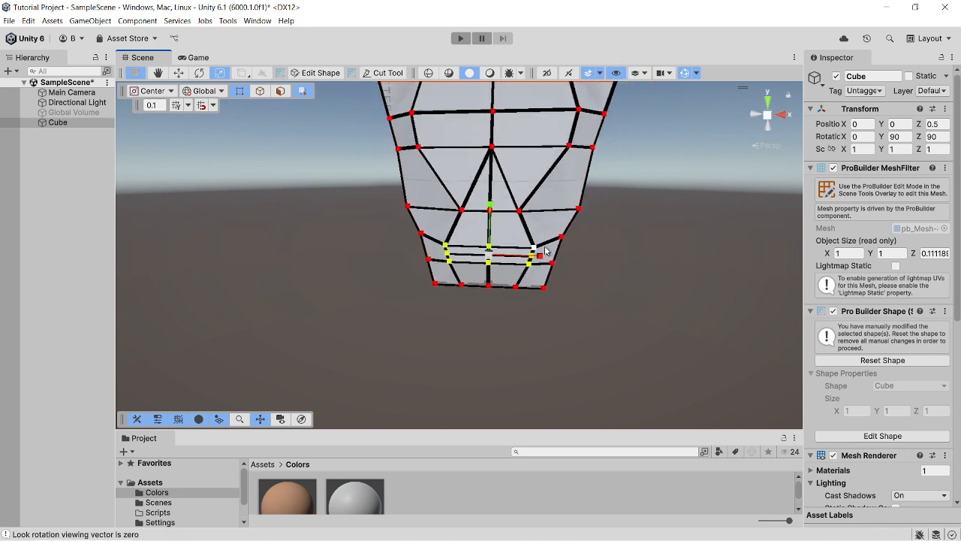
middle_click_drag(546, 251, 526, 254)
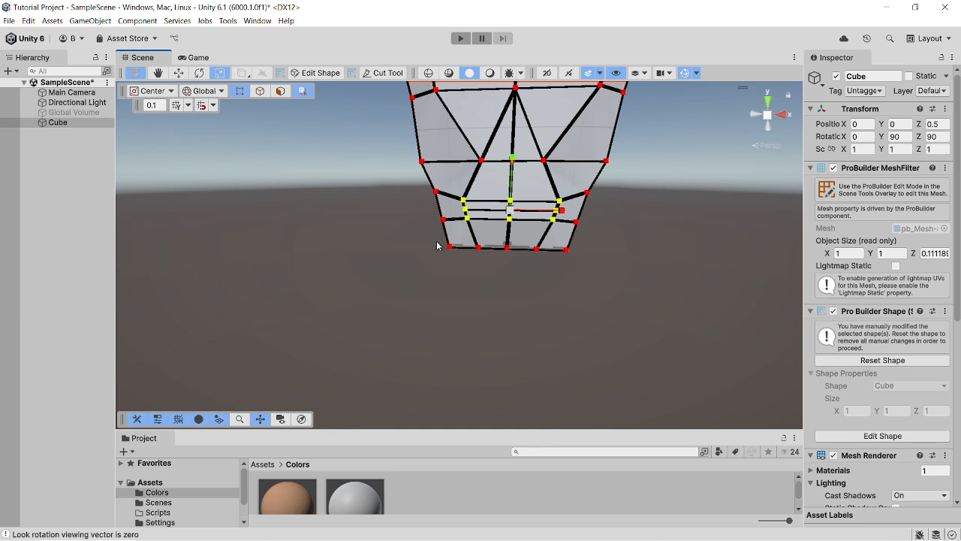
left_click(449, 247)
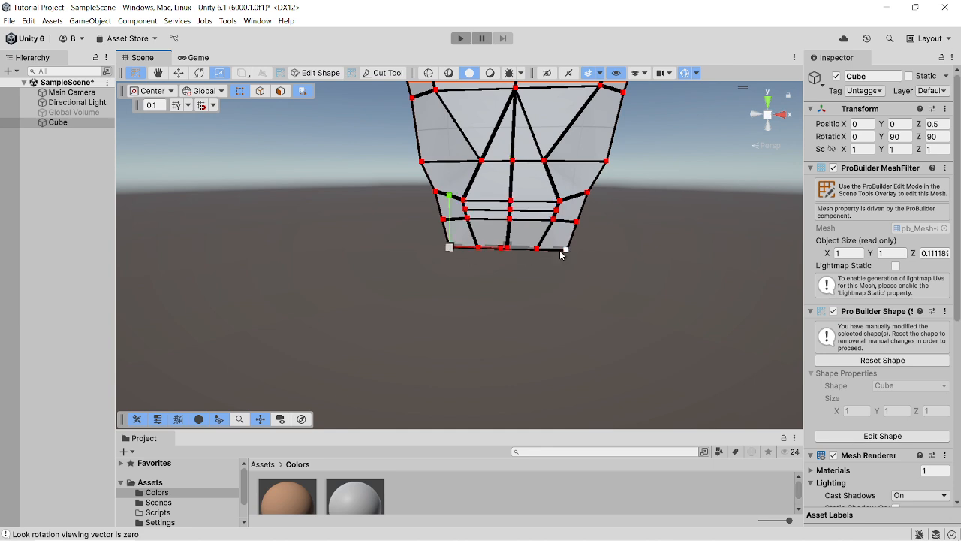
left_click(564, 250, "shift")
scroll(417, 131, "down", 3)
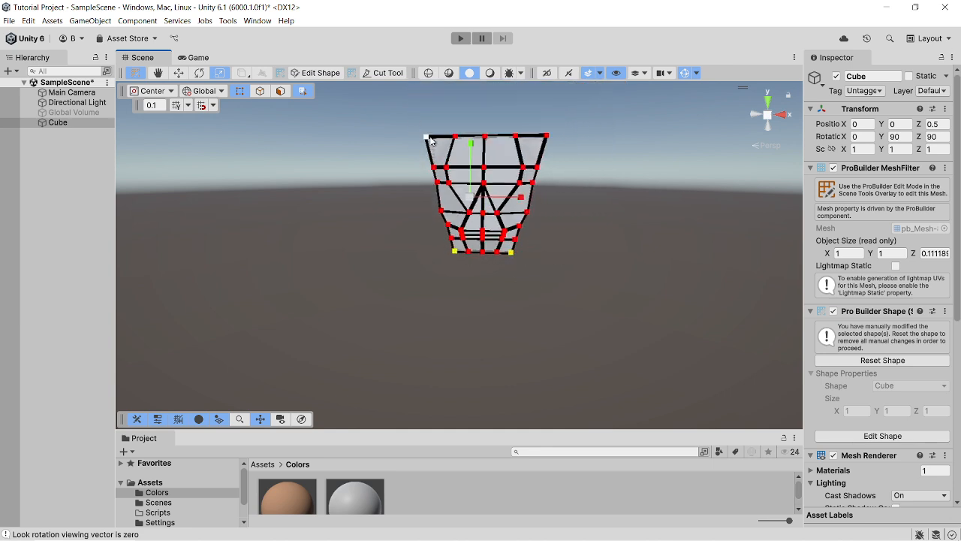
left_click(428, 137, "shift")
left_click(547, 135, "shift")
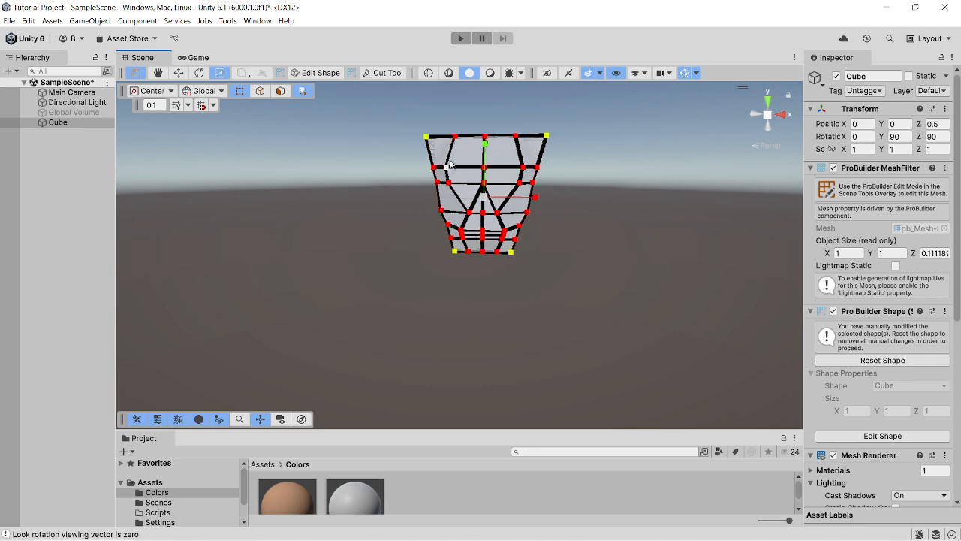
left_click_drag(485, 196, 484, 204)
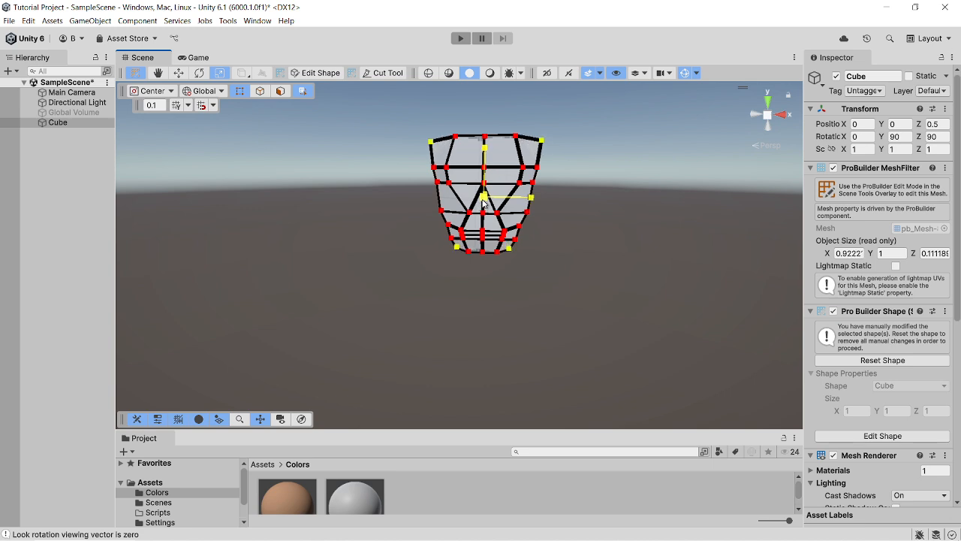
Scale the two upper corner vertices closer together along X to round off the forehead
left_click(428, 142)
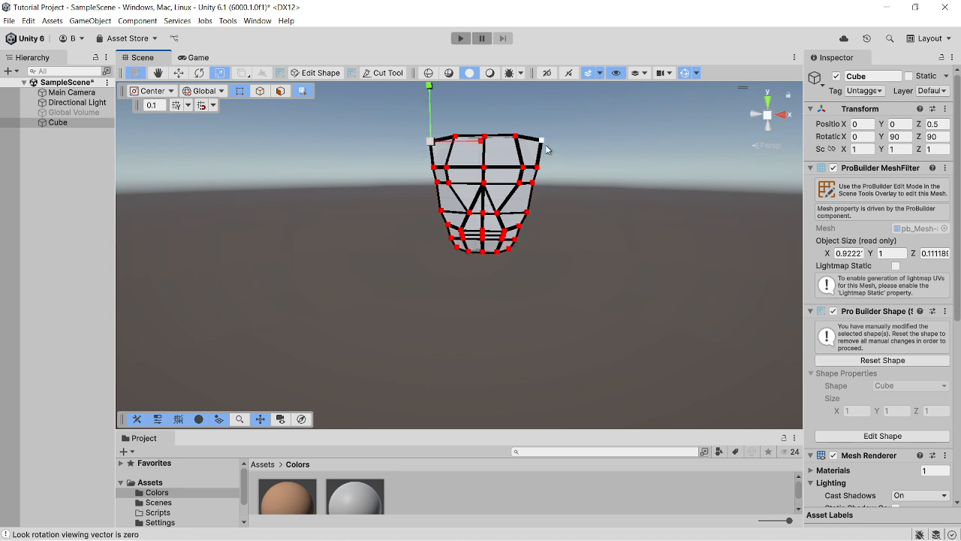
left_click(542, 142, "shift")
left_click_drag(536, 144, 521, 145)
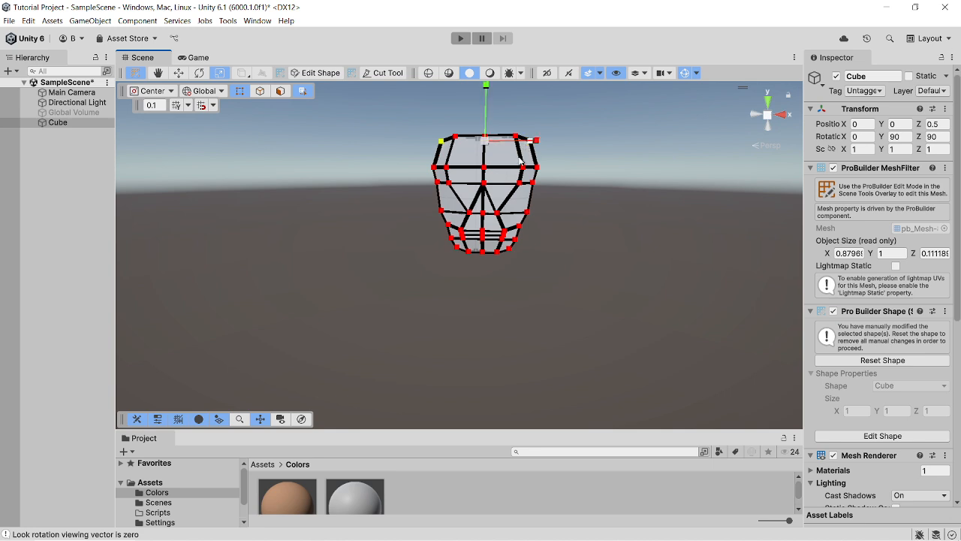
Select the triangular nose face in the middle of the mesh and pull it outward along Z
scroll(510, 170, "up", 2)
middle_click_drag(509, 170, 495, 200)
scroll(496, 200, "up", 6)
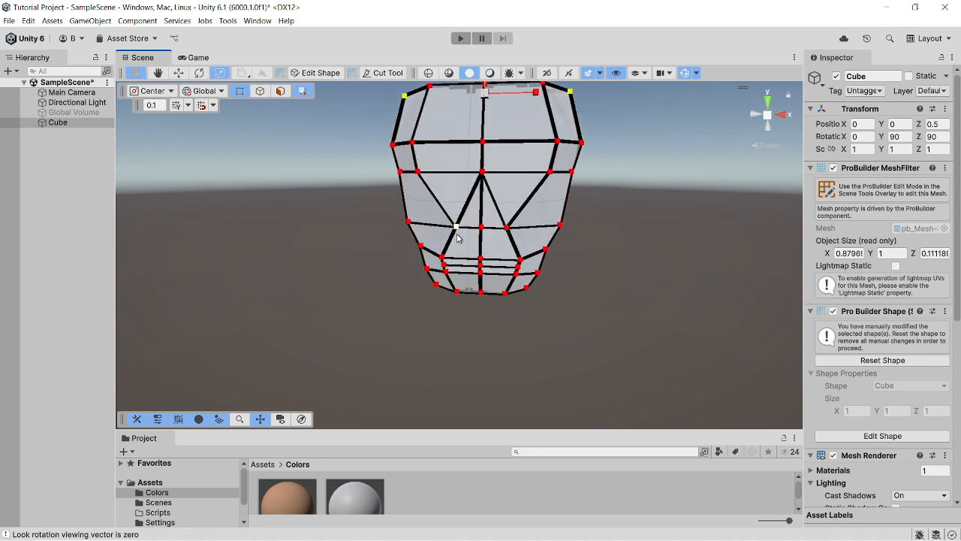
left_click(281, 90)
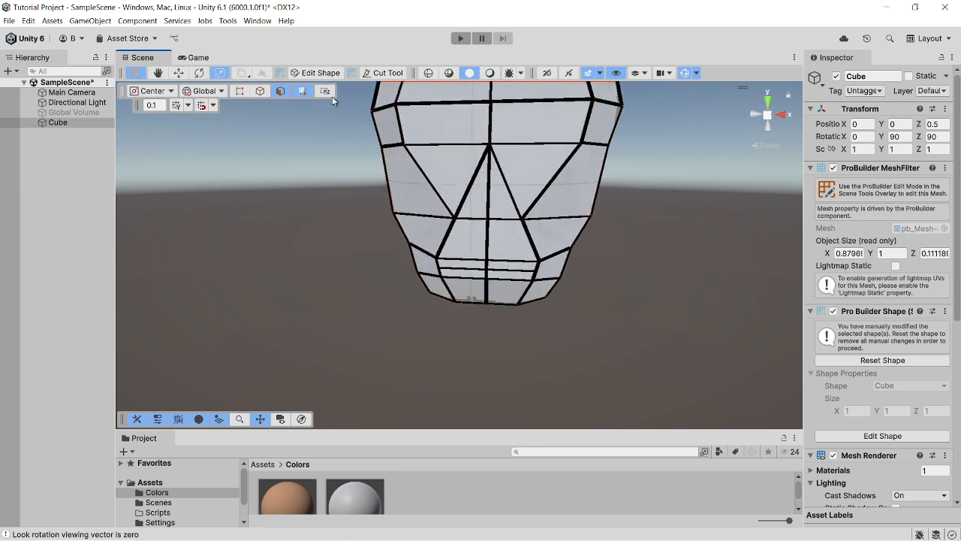
left_click(486, 212)
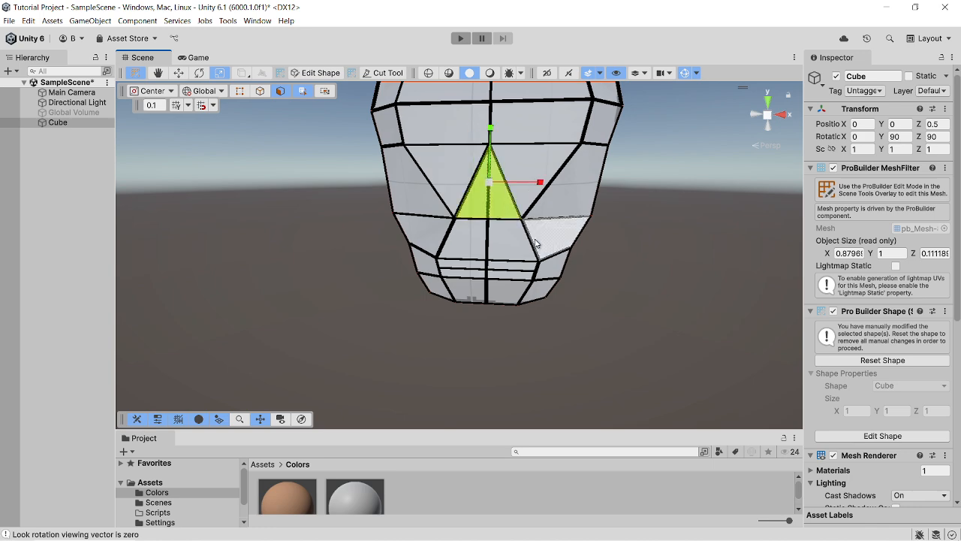
middle_click_drag(486, 213, 398, 264)
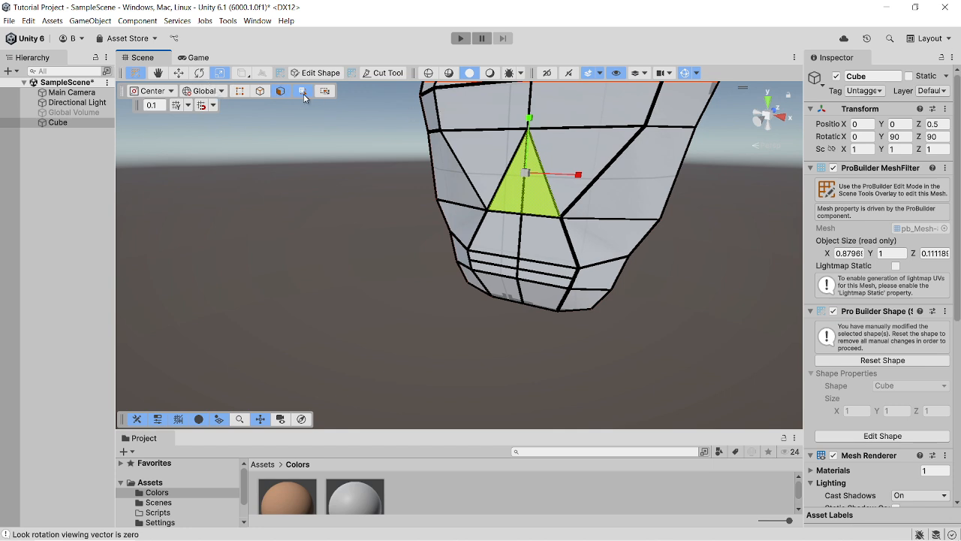
key("w")
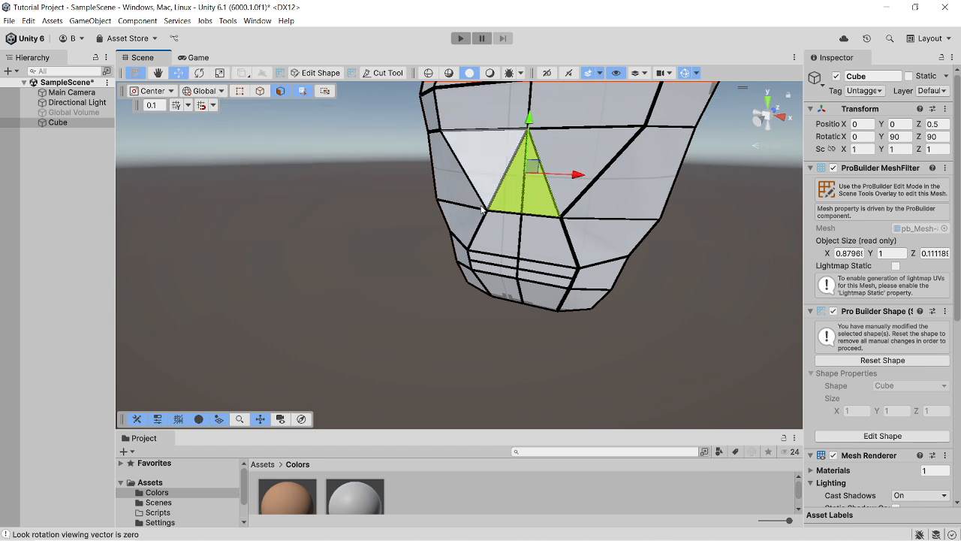
middle_click_drag(482, 210, 441, 267)
left_click_drag(498, 224, 485, 234)
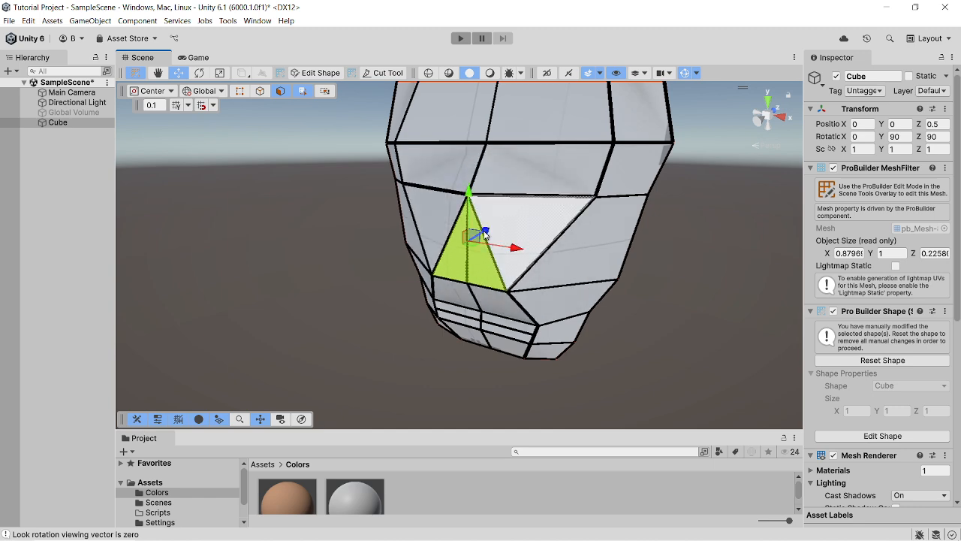
Select the vertex at the top of the nose and push it back along Z to flatten the bridge
middle_click_drag(493, 239, 586, 198)
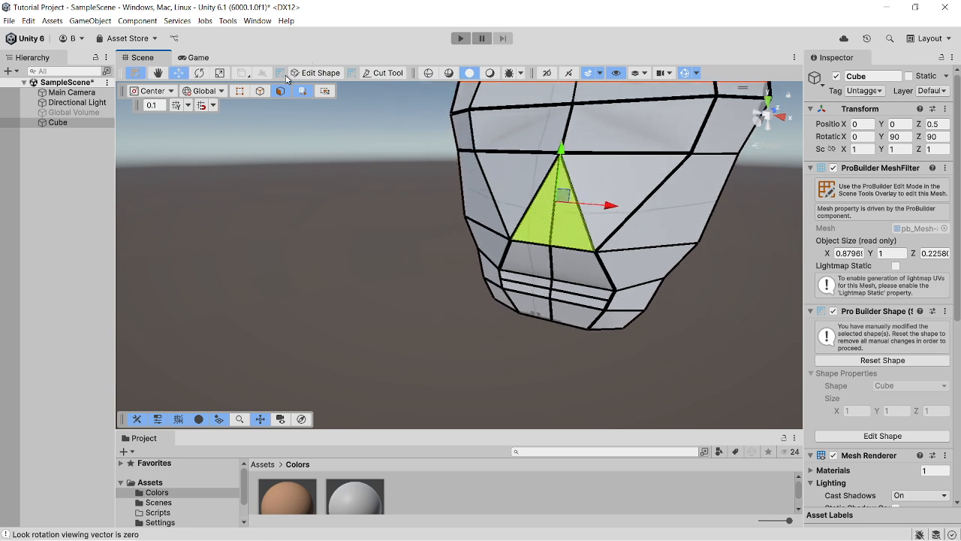
left_click(239, 91)
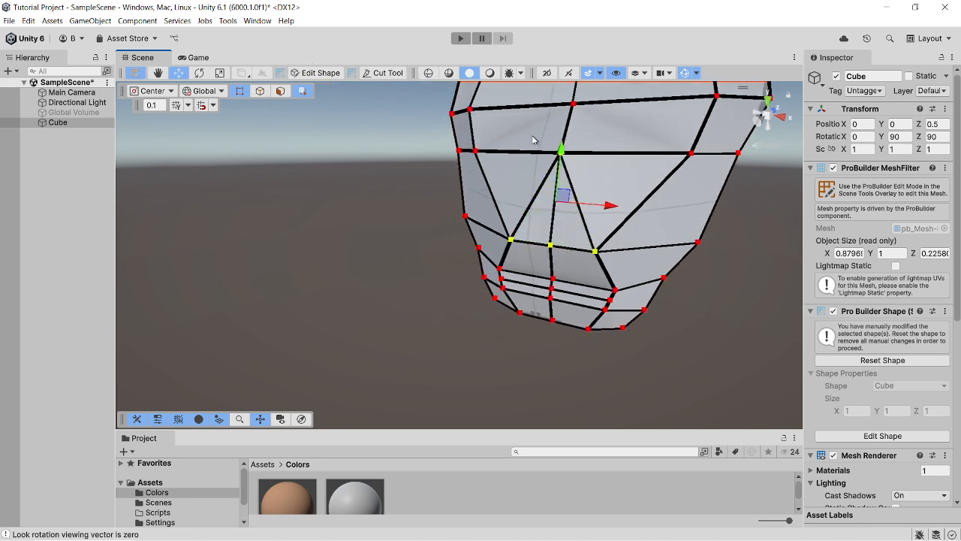
left_click(560, 152)
middle_click_drag(591, 151, 438, 240)
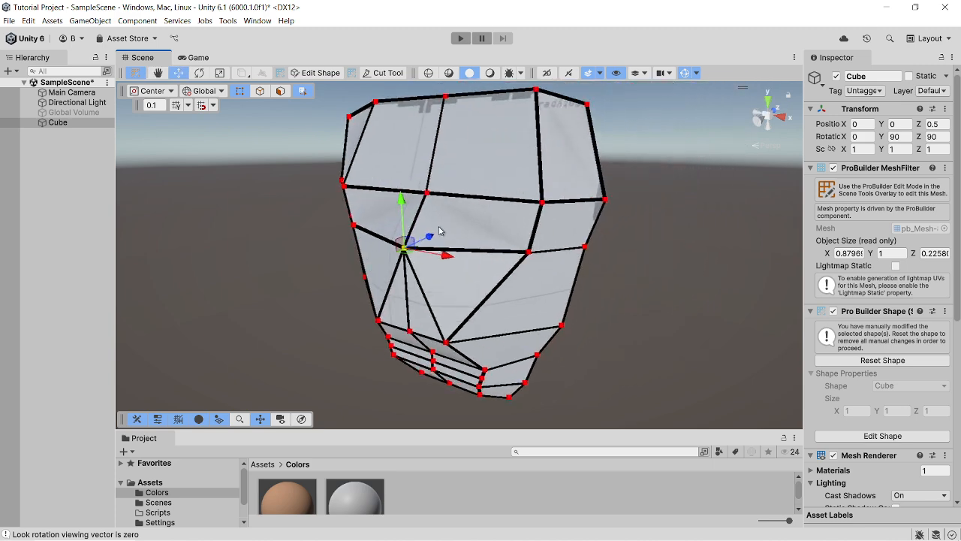
left_click_drag(430, 238, 450, 229)
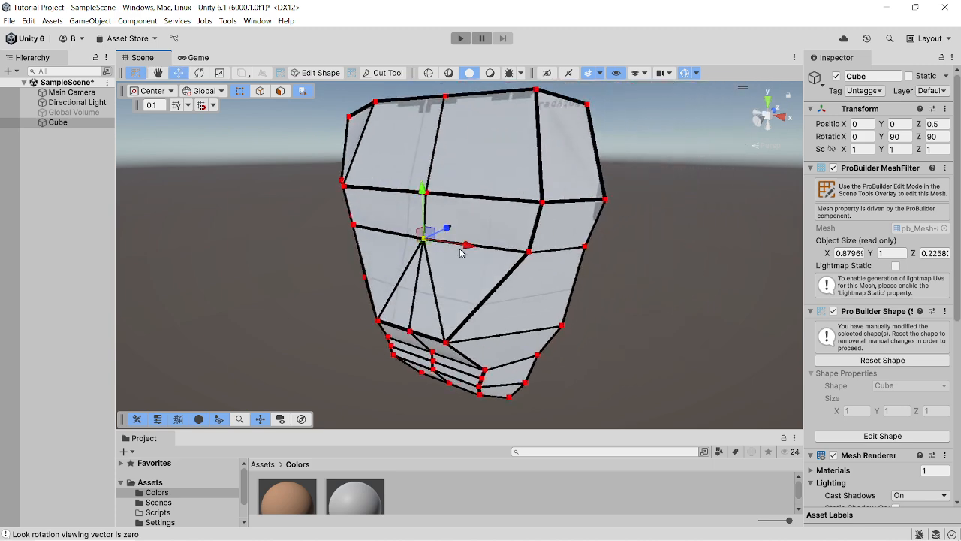
Select the middle vertex of the nose's lower edge and pull it outward along Z to form the nose tip
middle_click_drag(461, 246, 549, 208)
left_click(527, 288)
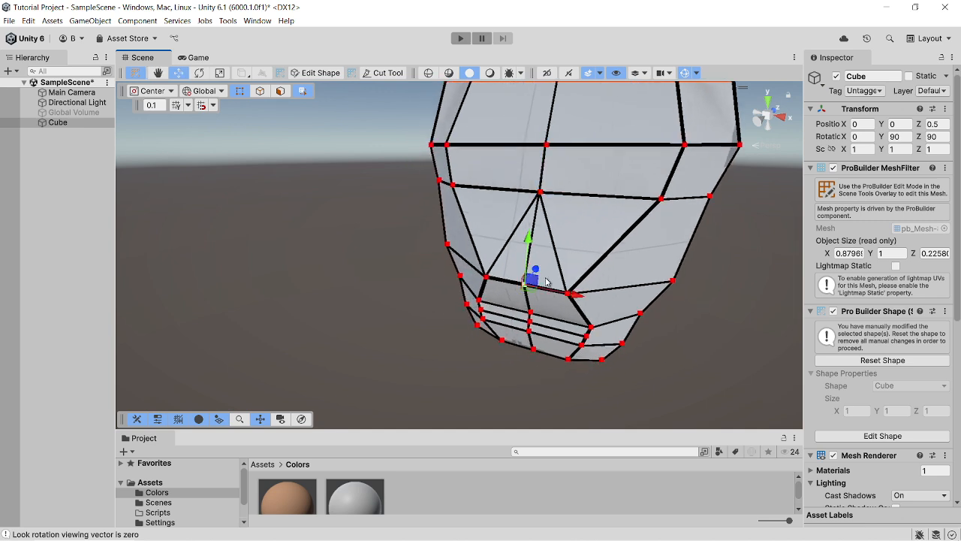
left_click(538, 275)
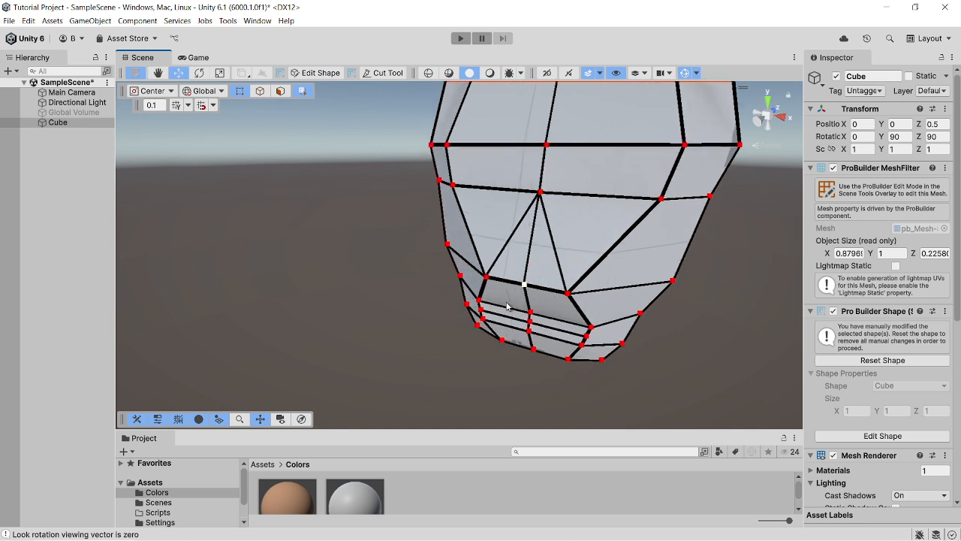
left_click(524, 289)
left_click_drag(536, 273, 528, 277)
Select the two outer vertices at the nose's base and push them back along Z toward the face
left_click(488, 277)
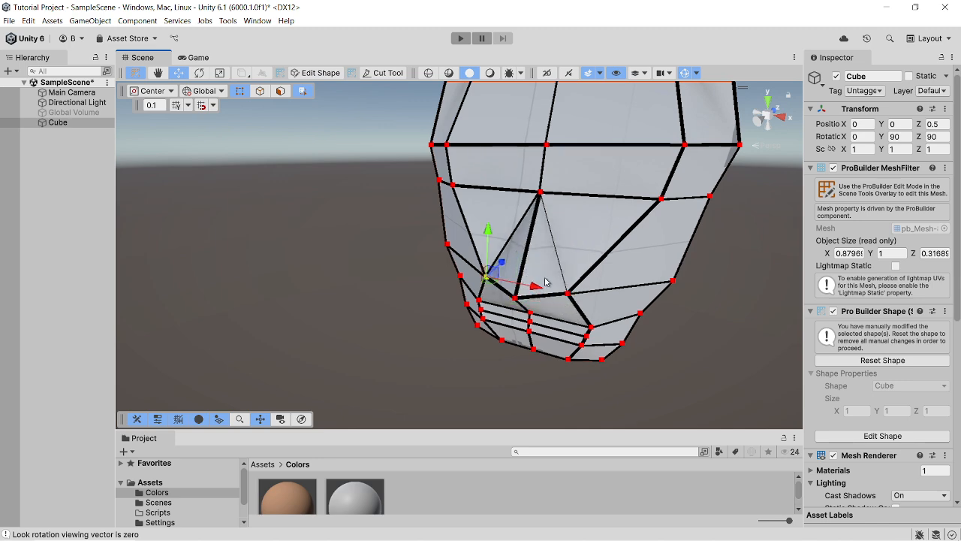
left_click(567, 294, "shift")
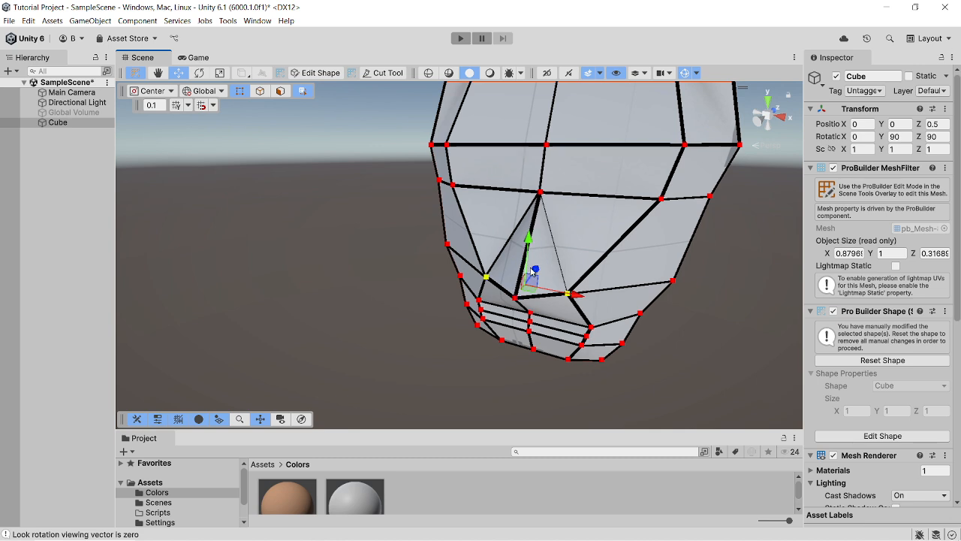
left_click_drag(532, 271, 545, 258)
Connect the three vertical edges between the nose base and the upper lip to add a horizontal edge across them
middle_click_drag(546, 259, 642, 218)
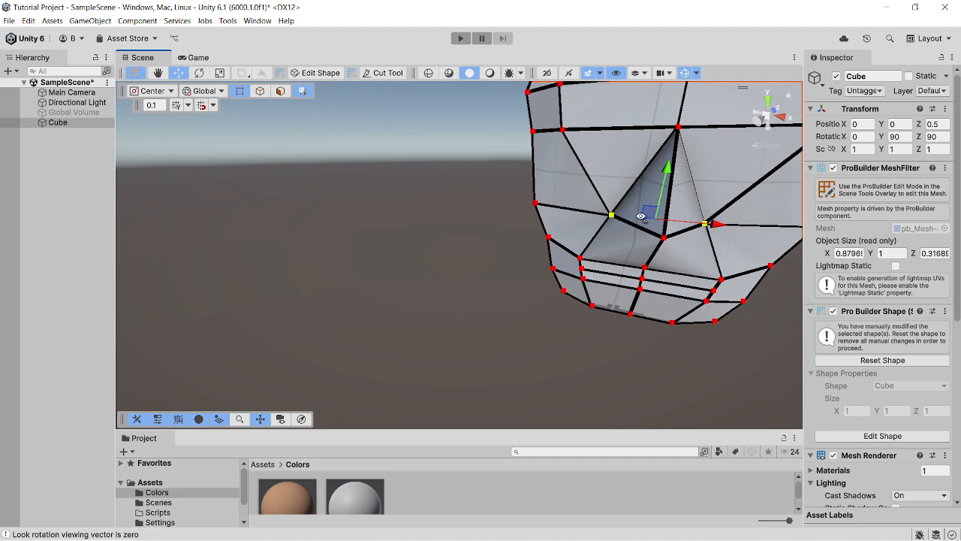
right_click_drag(643, 217, 639, 210)
middle_click_drag(640, 210, 605, 181)
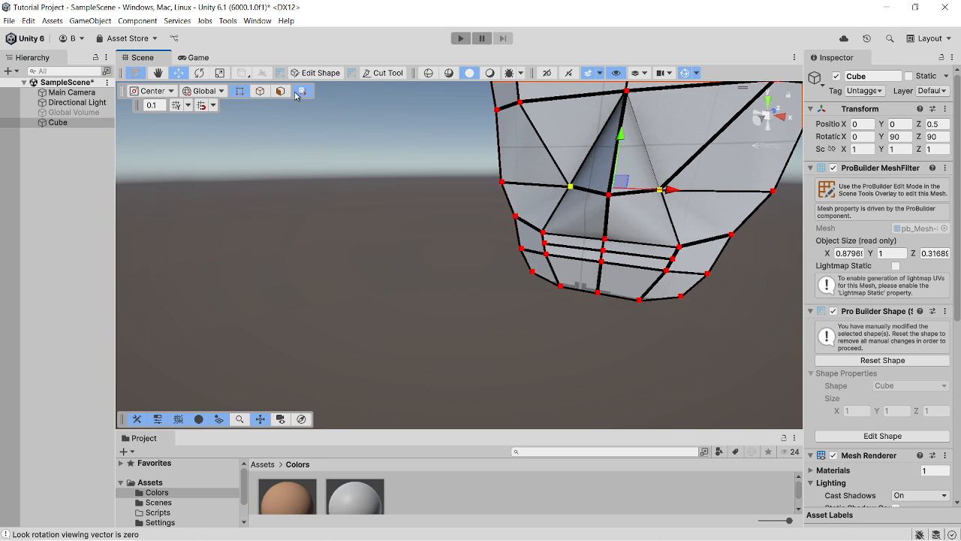
left_click(260, 90)
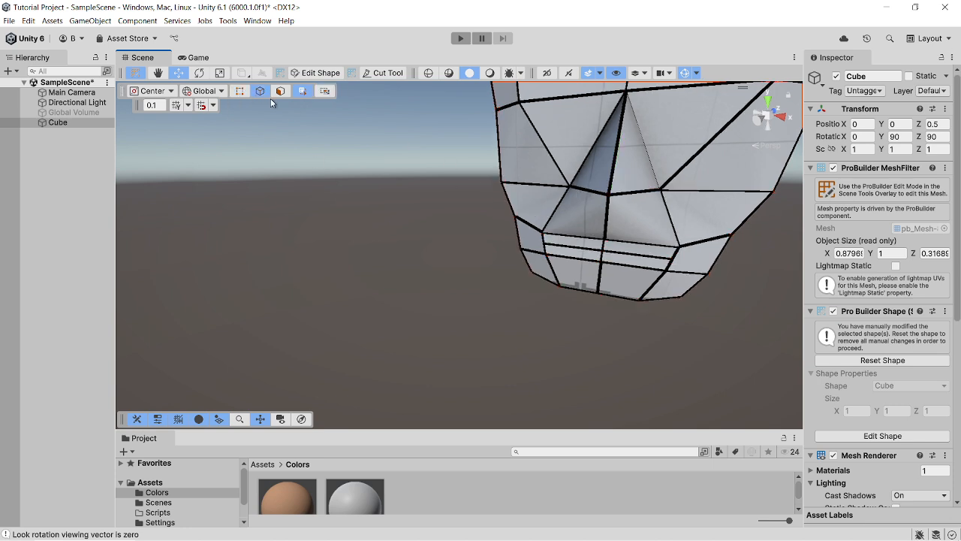
left_click(537, 222)
left_click(555, 207)
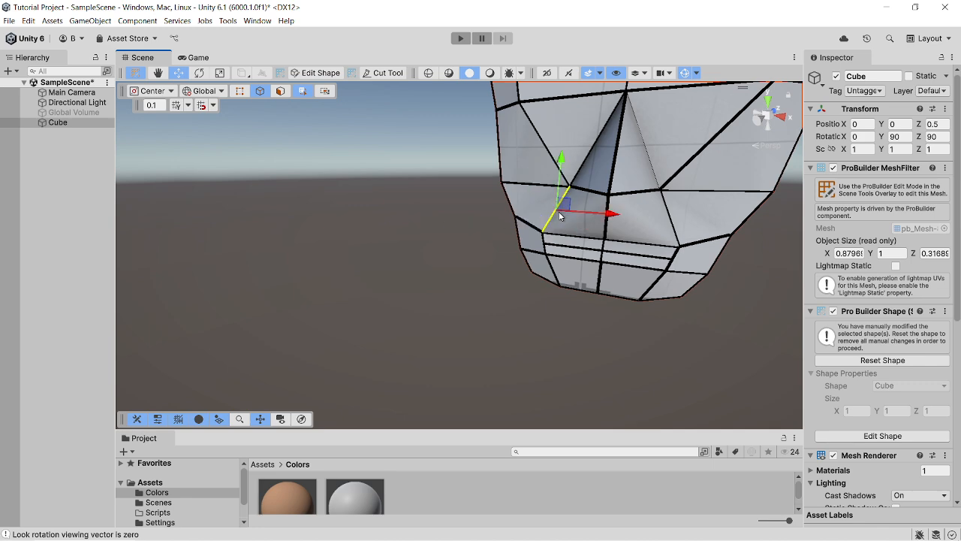
left_click(606, 217, "shift")
left_click(673, 230, "shift")
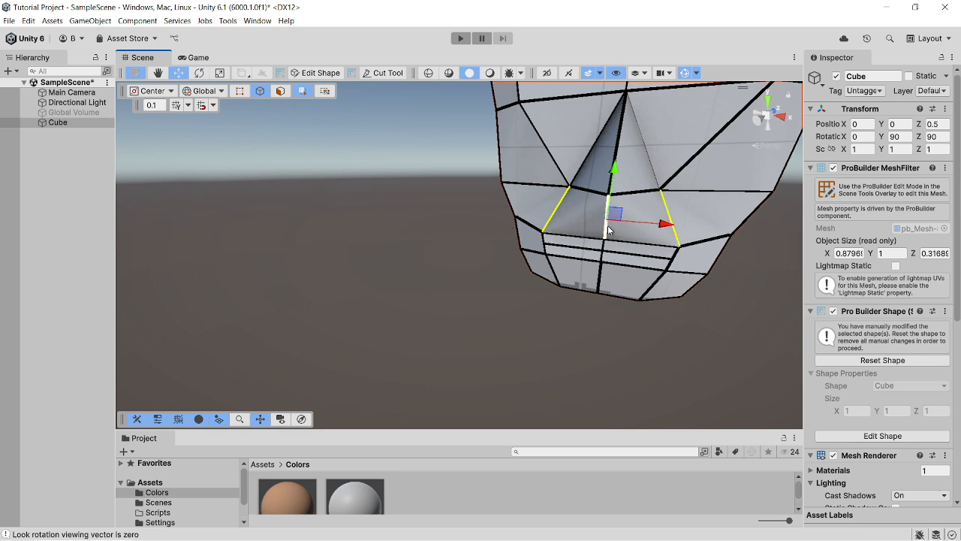
key("alt+e")
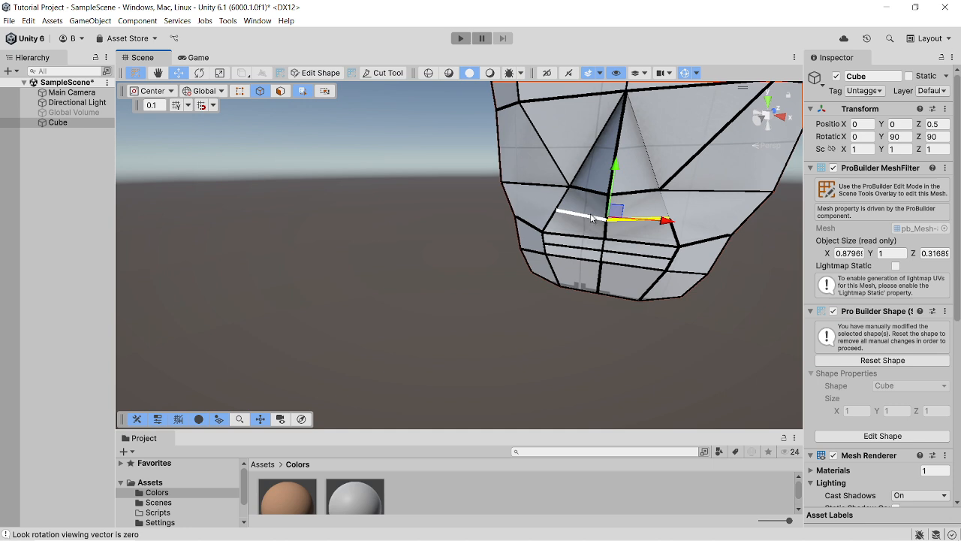
Move the new horizontal edges up along Y to the nose base and scale them narrower along X
left_click_drag(614, 172, 623, 145)
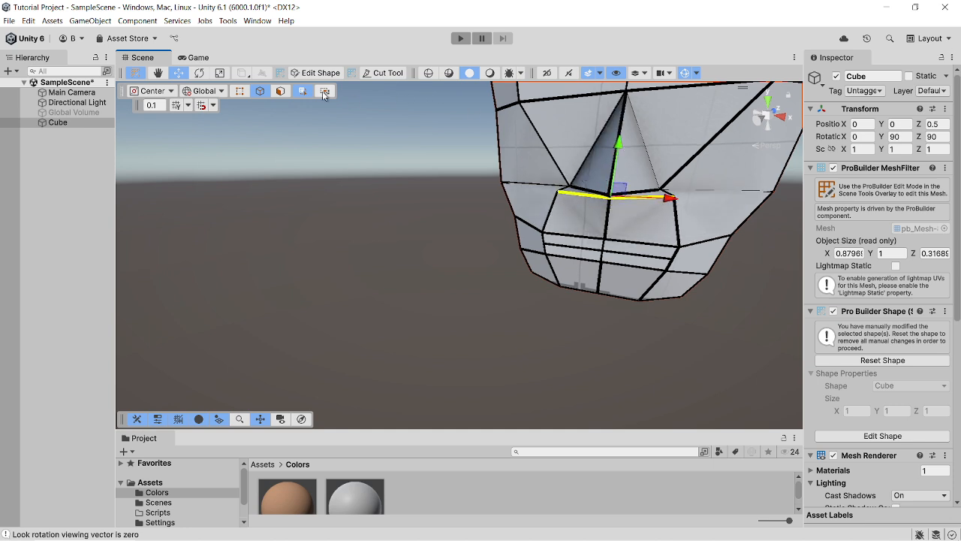
key("r")
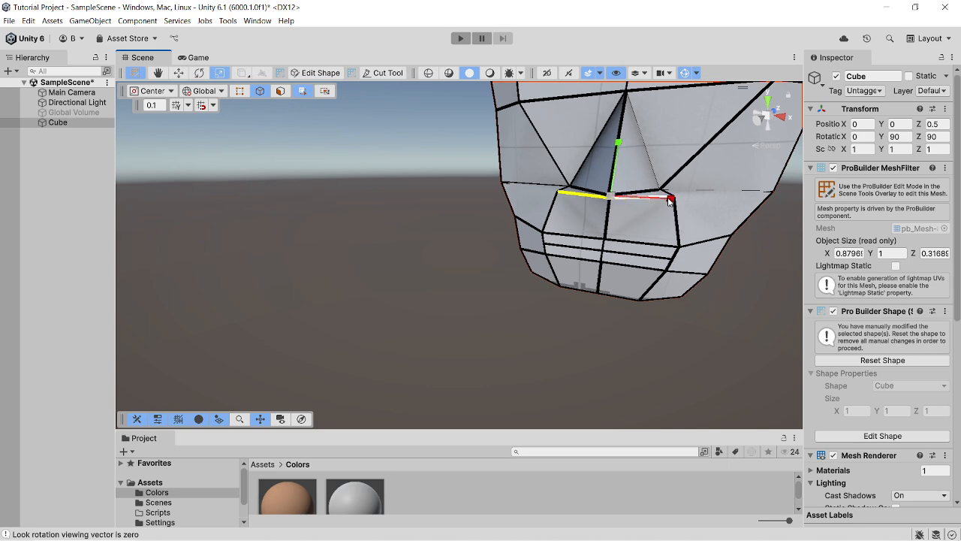
left_click_drag(664, 197, 643, 208)
Scale the four outer lip corner vertices closer together along Y and spread the upper and lower center lip vertices apart
middle_click_drag(636, 259, 635, 270)
scroll(636, 259, "down", 5)
scroll(637, 260, "down", 3)
middle_click_drag(620, 223, 669, 235)
right_click_drag(627, 237, 655, 202)
middle_click_drag(657, 200, 672, 174)
scroll(621, 274, "up", 4)
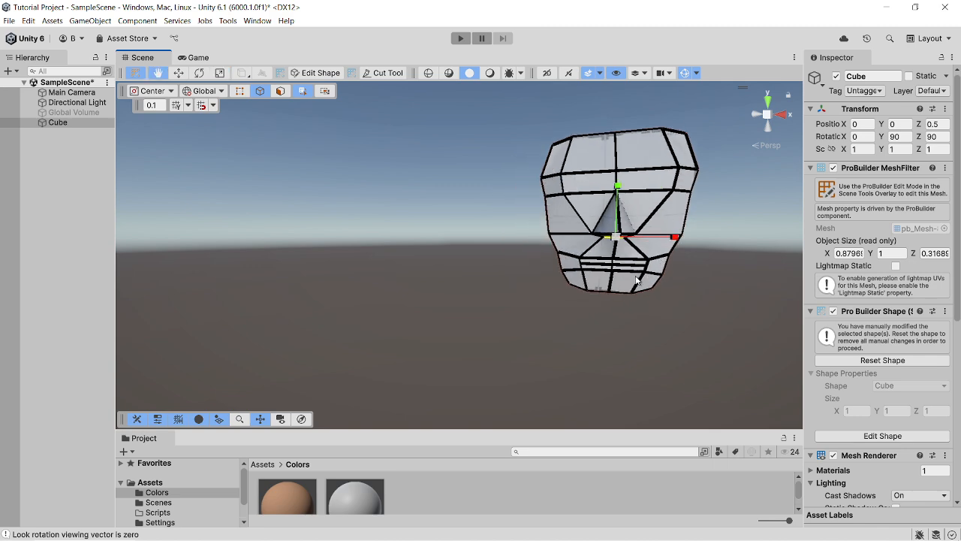
scroll(622, 275, "up", 3)
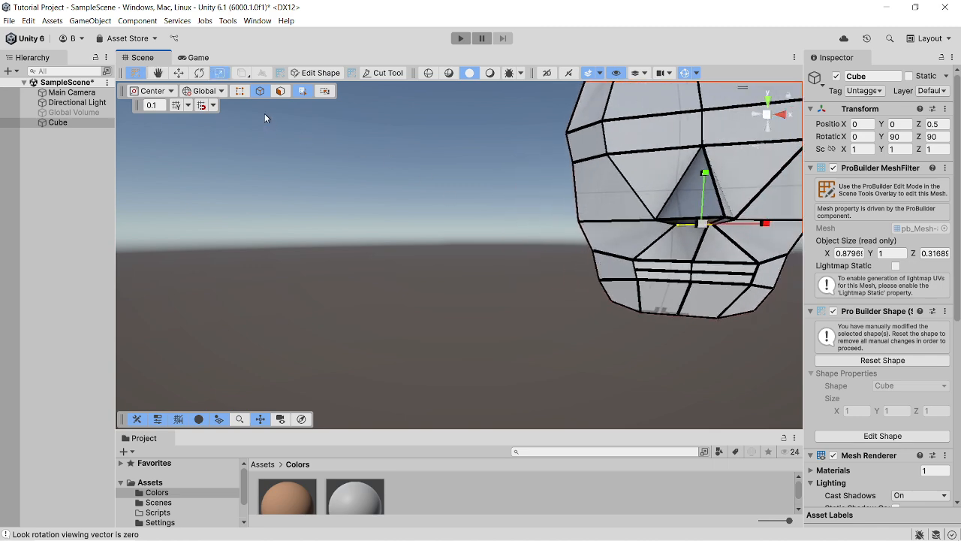
left_click(241, 91)
right_click_drag(533, 251, 548, 282)
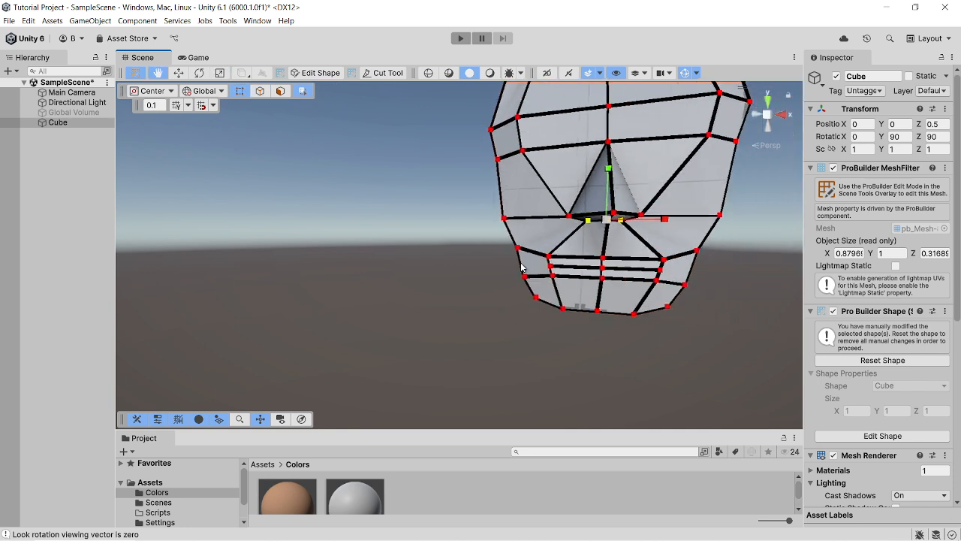
left_click(566, 281)
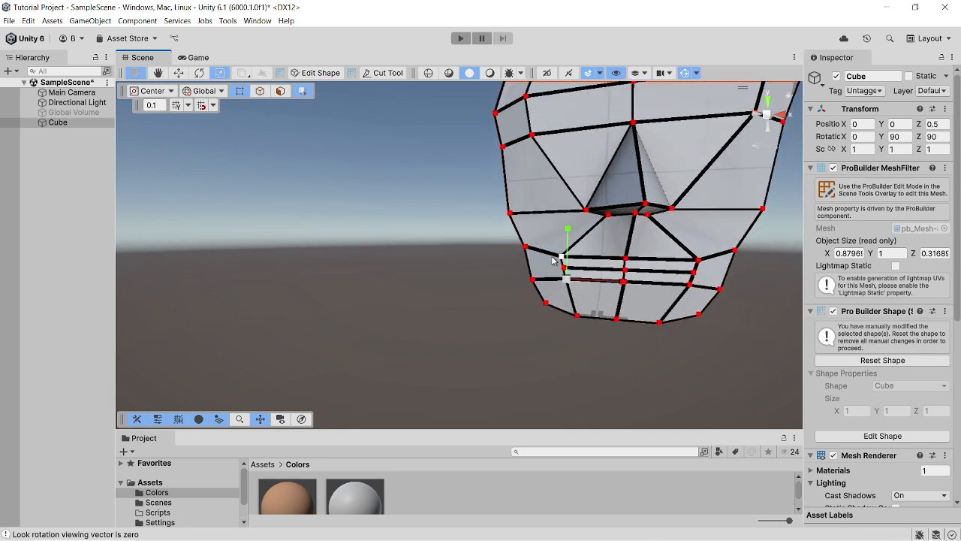
left_click(557, 259, "shift")
left_click(704, 261, "shift")
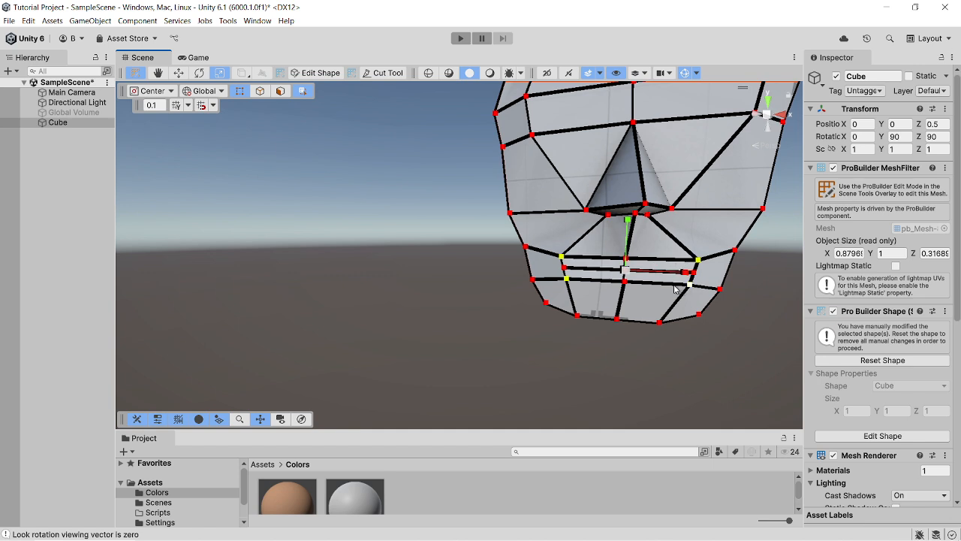
mouse_move(626, 221)
left_mouse_down()
mouse_move(617, 251)
mouse_move(632, 216)
left_mouse_up()
Deselect the face mesh and examine its overall shape, nose and mouth from several angles
middle_click_drag(626, 228, 545, 301)
scroll(611, 259, "down", 5)
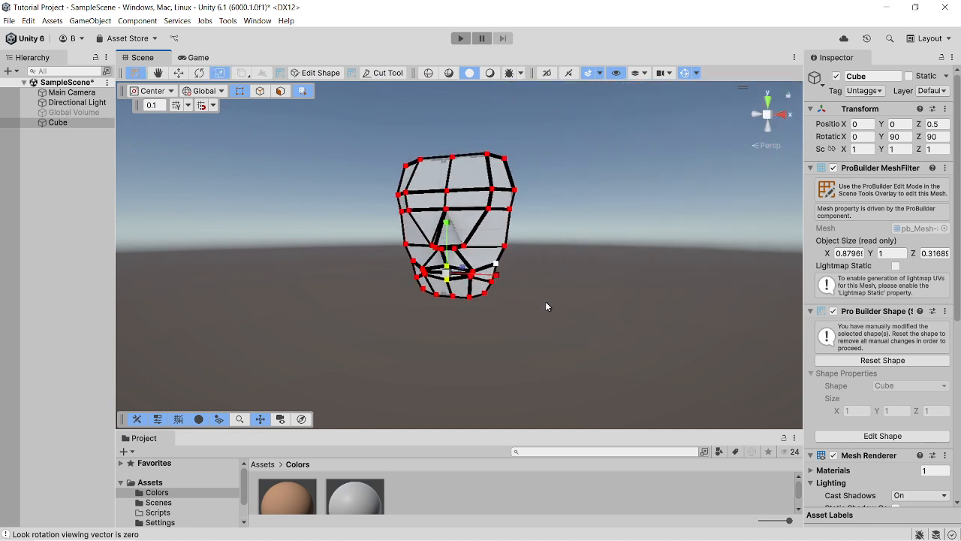
right_click_drag(446, 257, 593, 257)
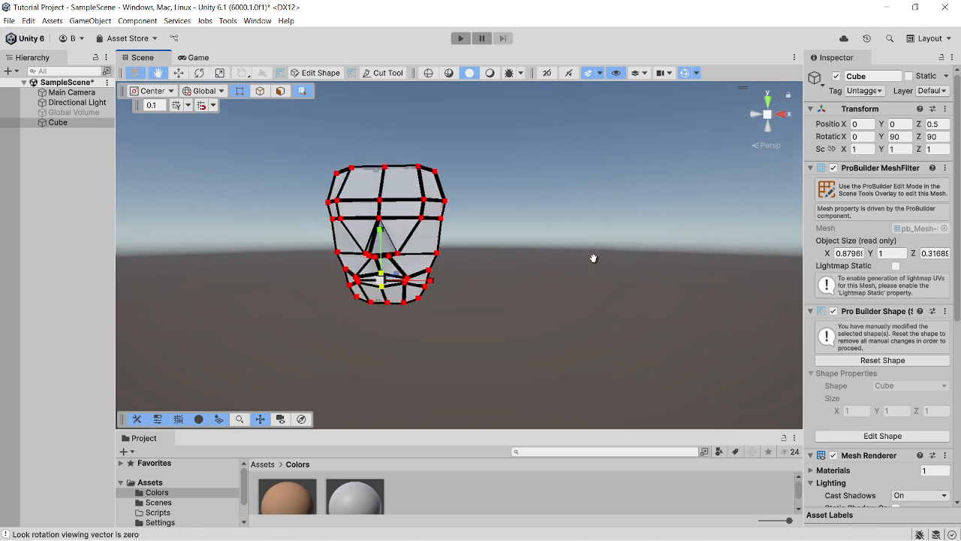
left_click(100, 224)
middle_click_drag(208, 253, 269, 263)
scroll(324, 274, "up", 5)
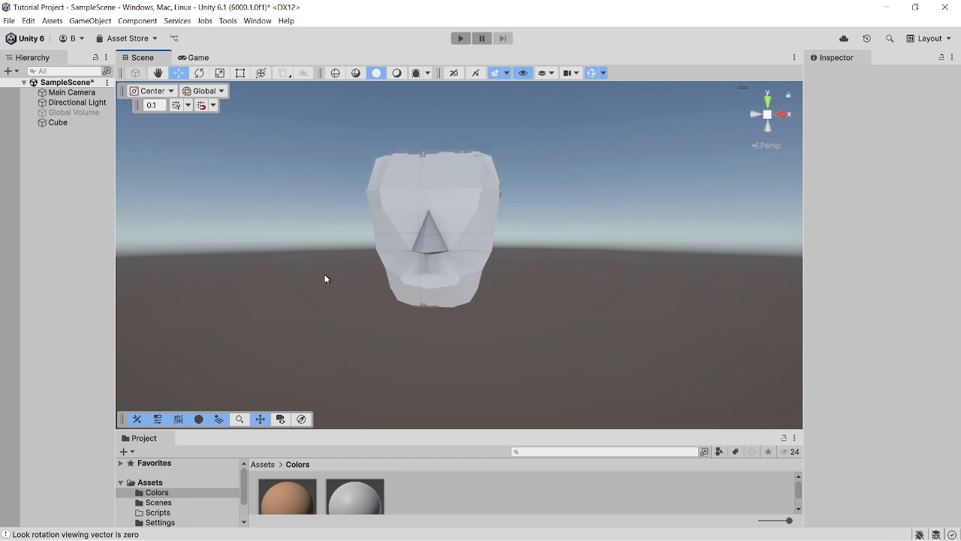
middle_click_drag(326, 276, 472, 292)
Scale the top and bottom rows of vertices apart along Y until the face mesh is about 1.21 high
left_click(437, 207)
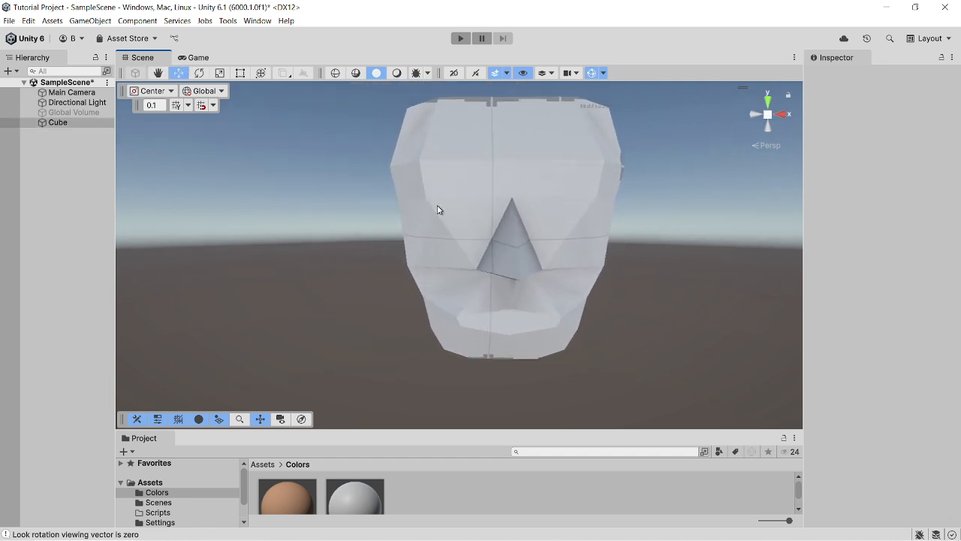
left_click(135, 73)
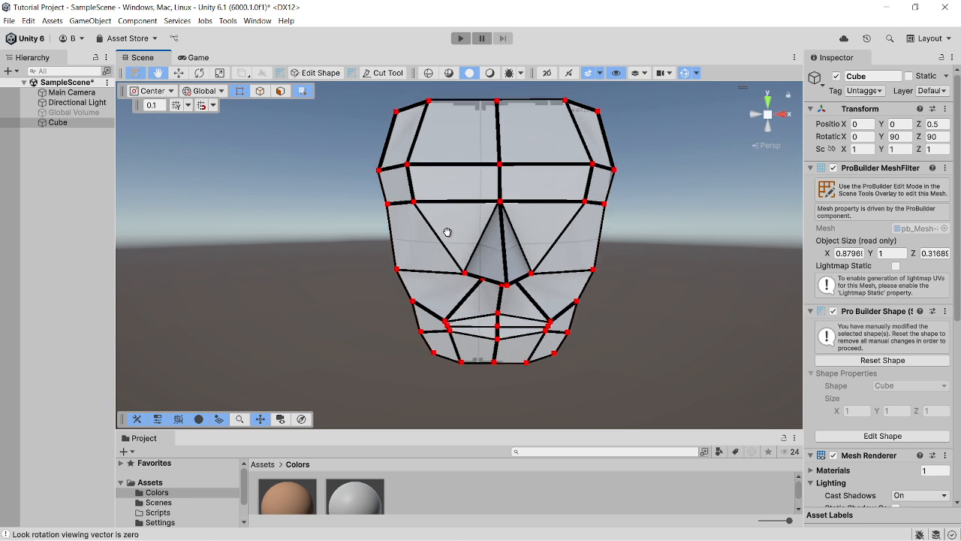
scroll(463, 235, "down", 3)
left_click(406, 216)
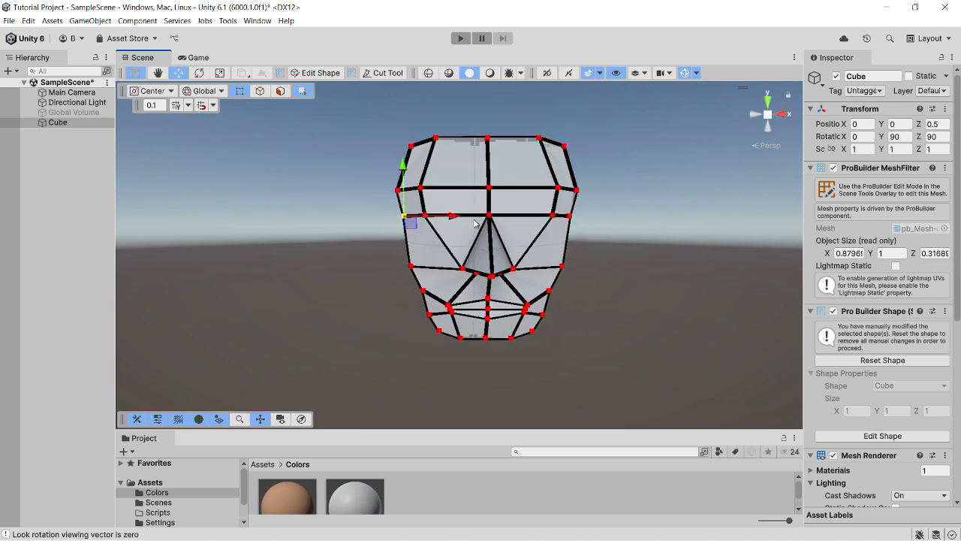
left_click(570, 216, "shift")
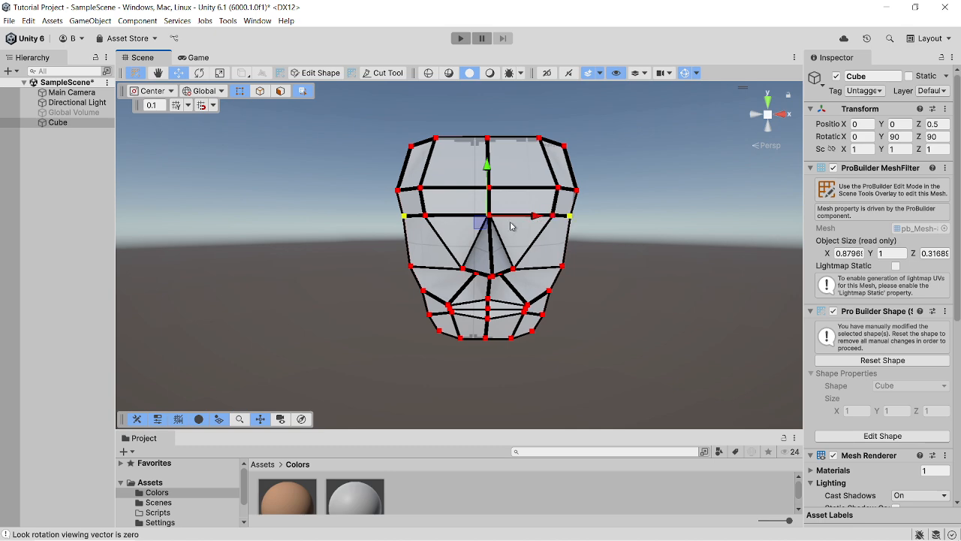
left_click_drag(401, 158, 676, 113)
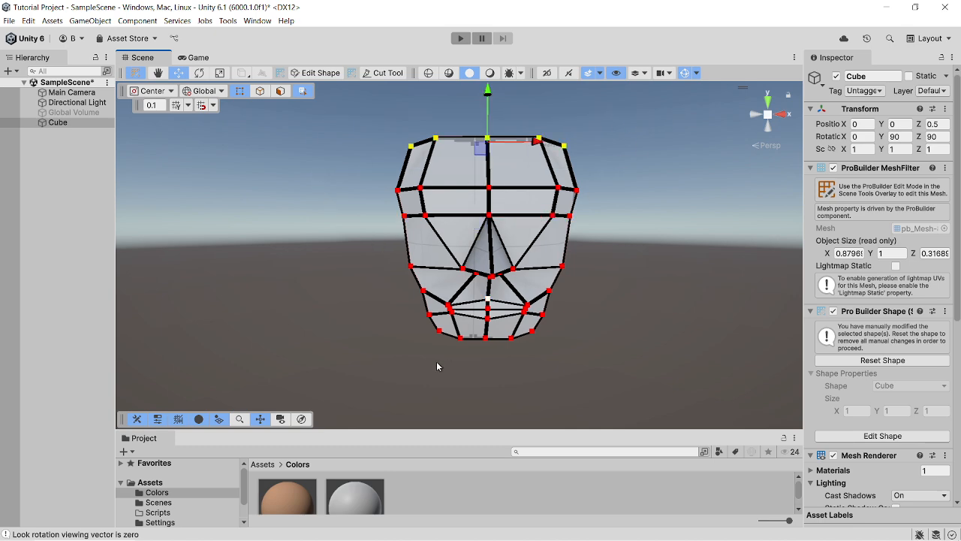
left_click_drag(365, 371, 610, 322, "ctrl")
left_click_drag(379, 365, 562, 329, "shift")
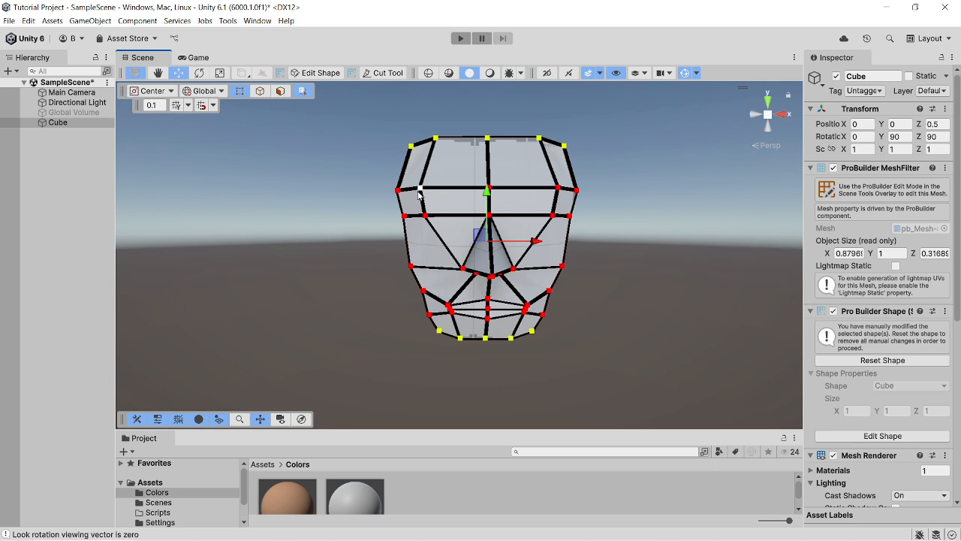
key("r")
left_click_drag(487, 190, 486, 182)
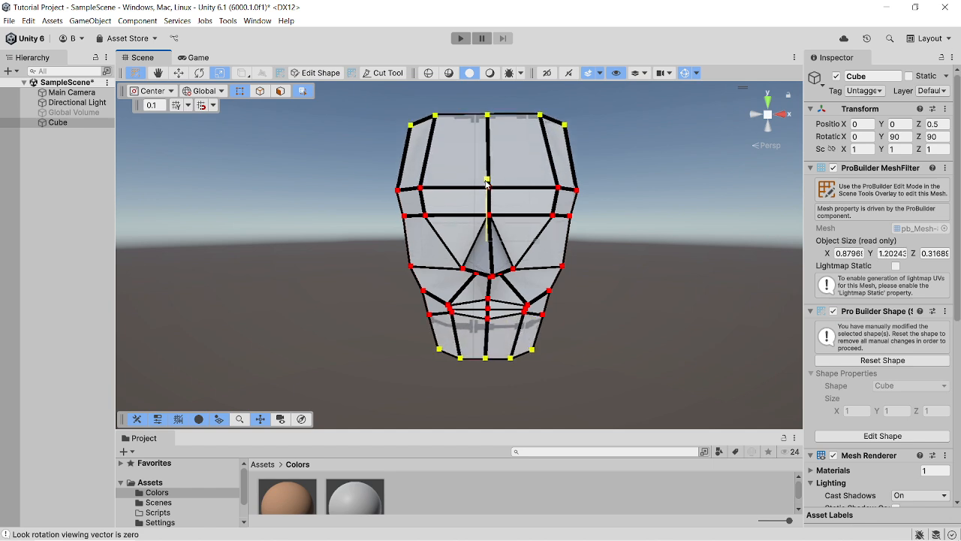
scroll(510, 263, "down", 3)
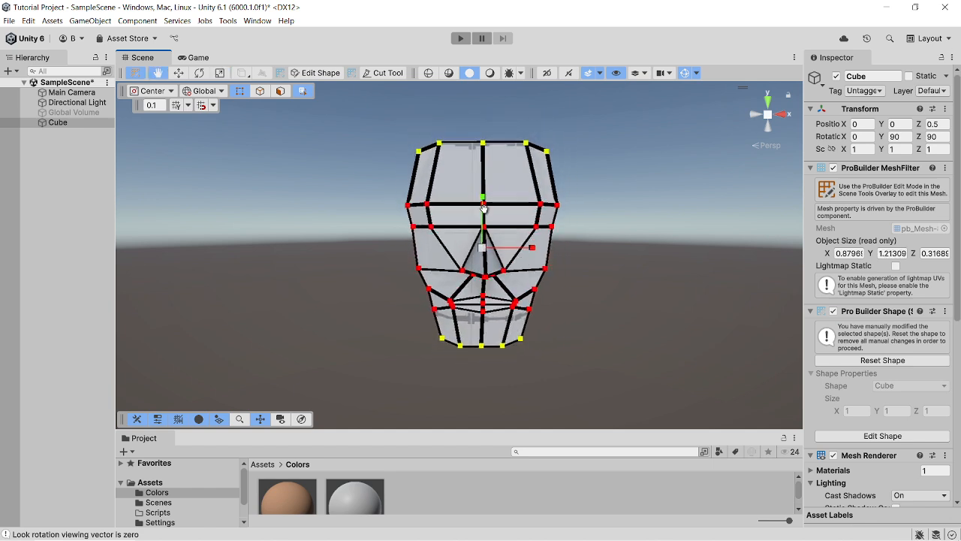
Leave vertex editing and apply the skin-colored material from the Colors folder to the face mesh
left_click_drag(640, 301, 480, 346, "alt")
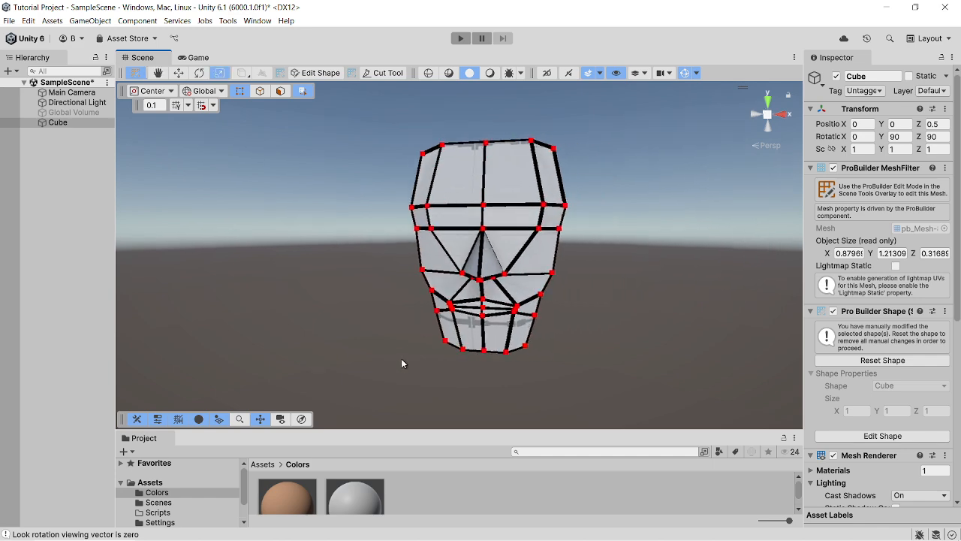
left_click_drag(463, 365, 553, 345, "alt")
scroll(511, 352, "up", 1)
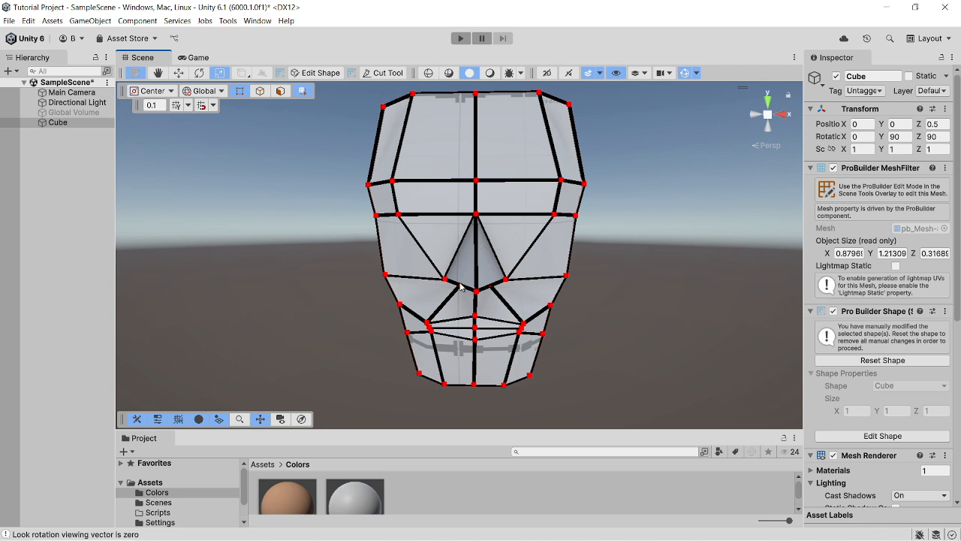
scroll(451, 327, "down", 3)
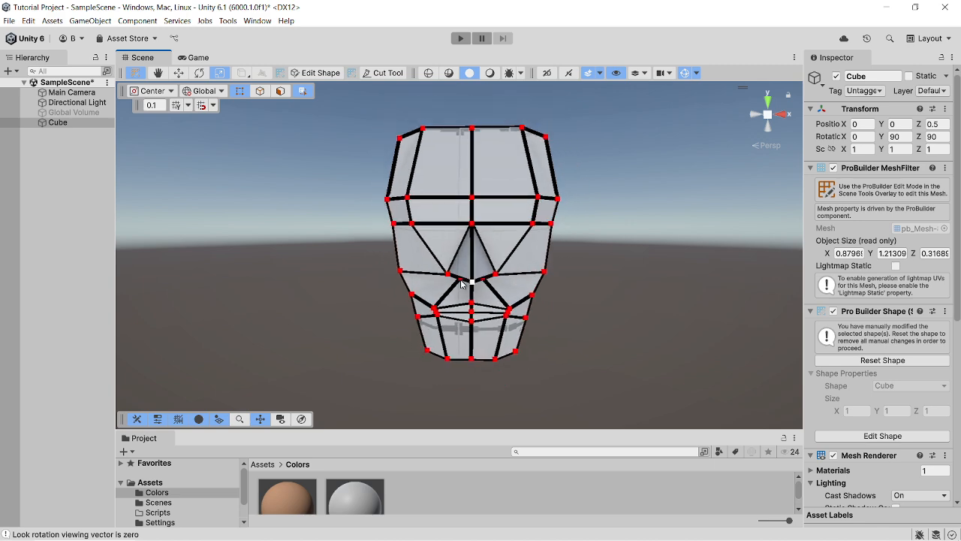
left_click(90, 193)
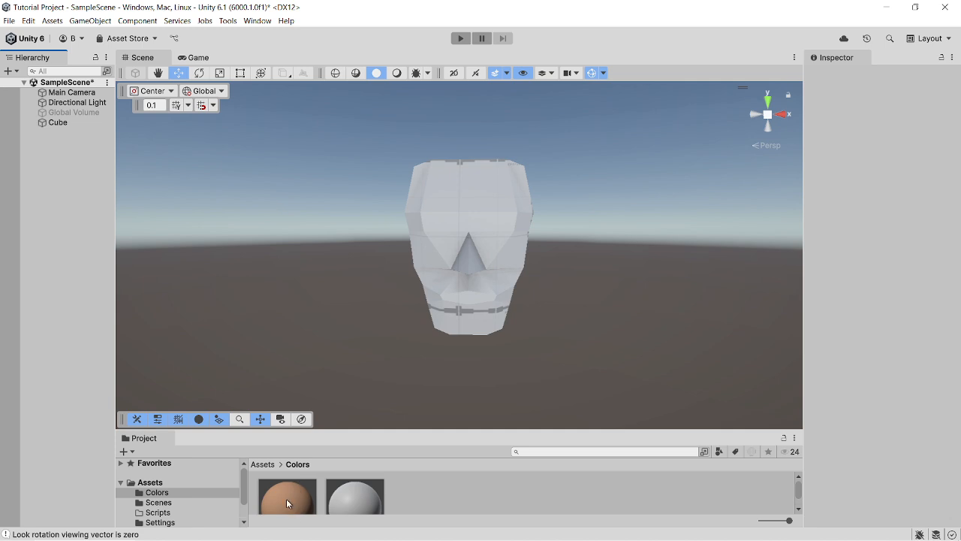
left_click_drag(286, 498, 459, 319)
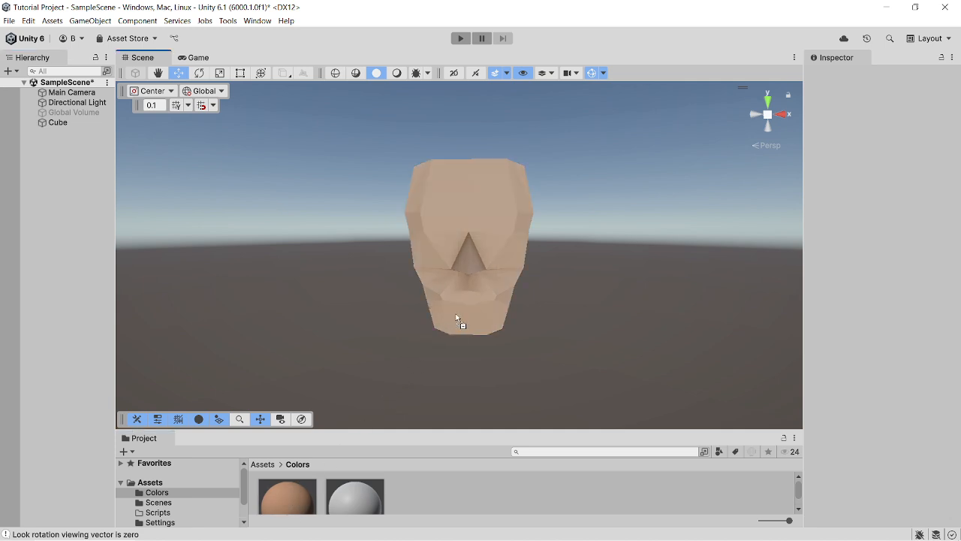
Move the nose tip vertex back toward the face along Z until the mesh is about 0.22 deep
left_click_drag(338, 276, 714, 296, "alt")
scroll(573, 305, "up", 7)
left_click_drag(579, 302, 509, 279, "alt")
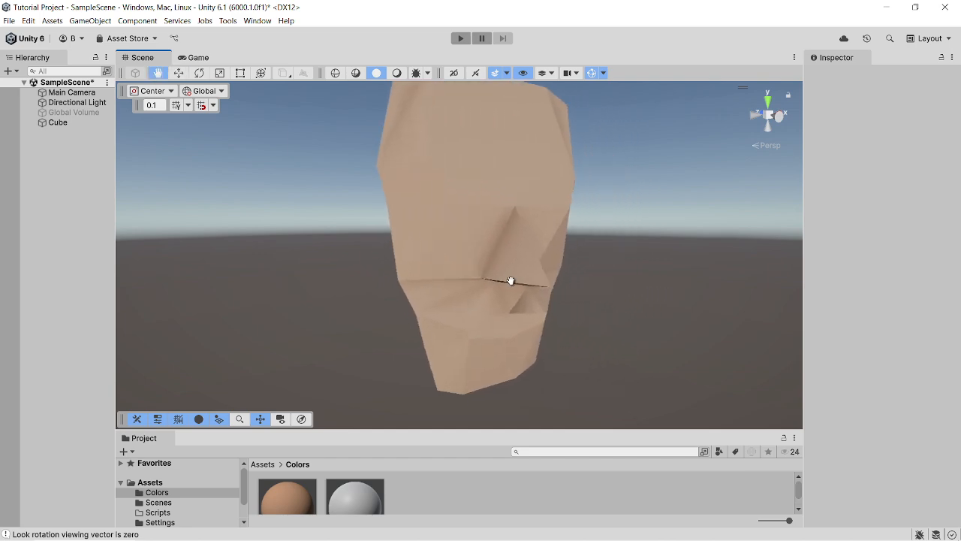
left_click(526, 278)
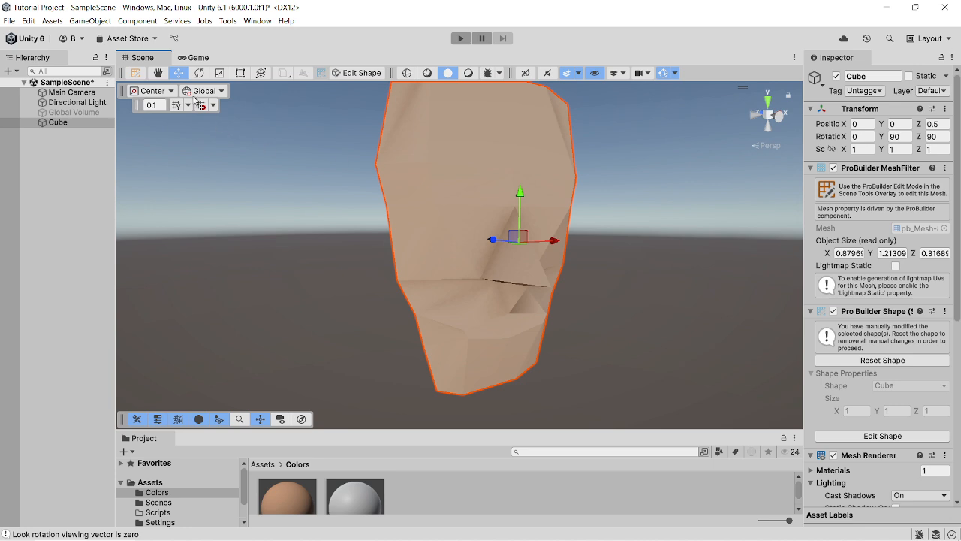
left_click(136, 72)
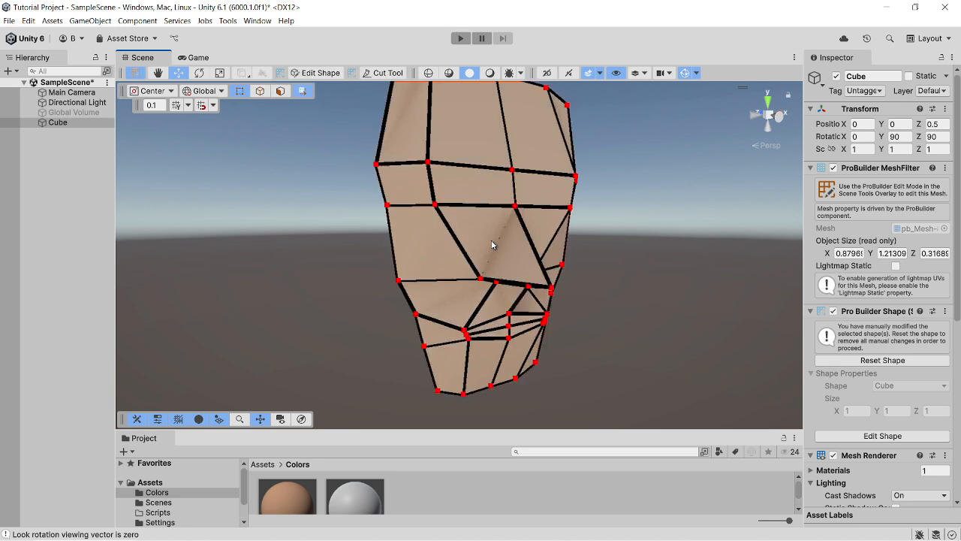
left_click(550, 286)
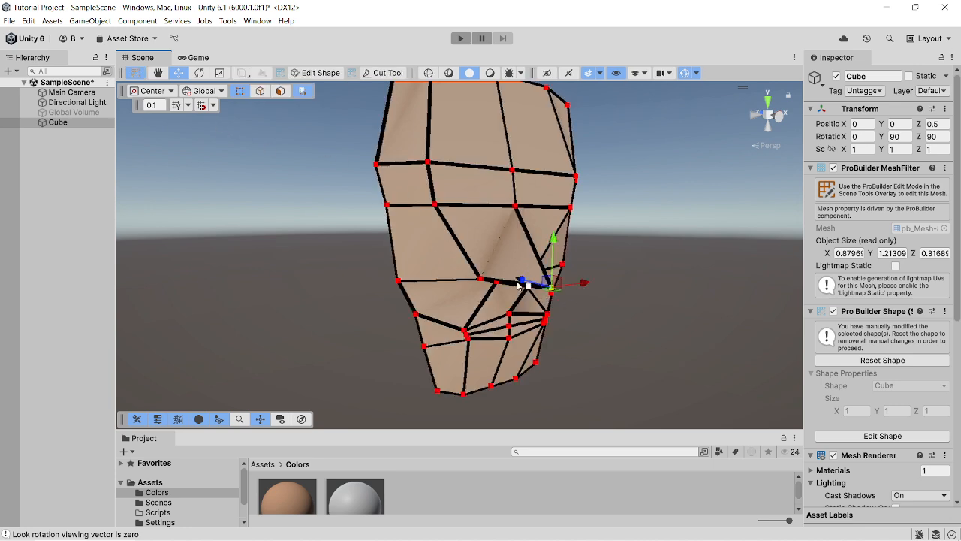
left_click_drag(520, 281, 503, 276)
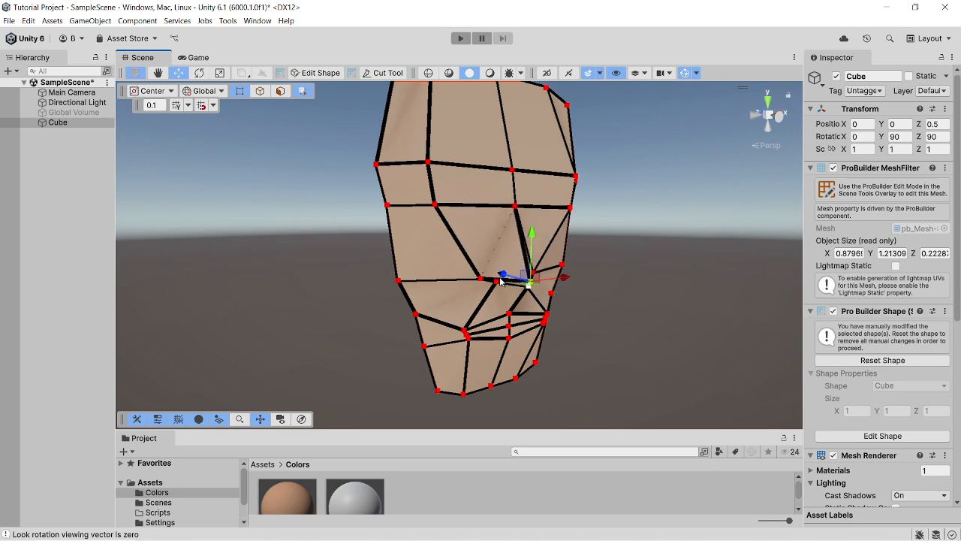
Examine the shortened nose and the surrounding edges of the mesh from the side and the front
key("q")
left_click_drag(464, 304, 461, 343, "alt")
scroll(458, 330, "up", 5)
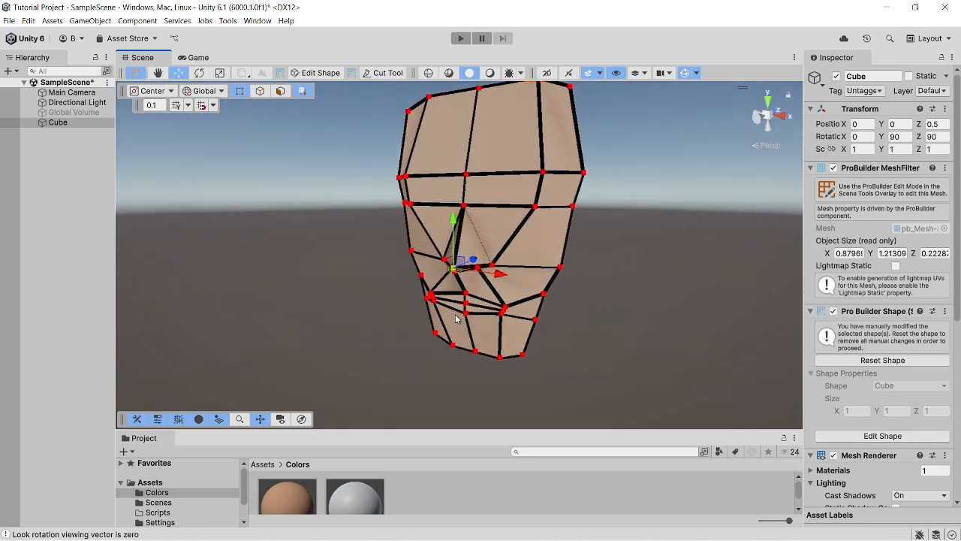
middle_click_drag(454, 311, 421, 360)
scroll(461, 259, "down", 5)
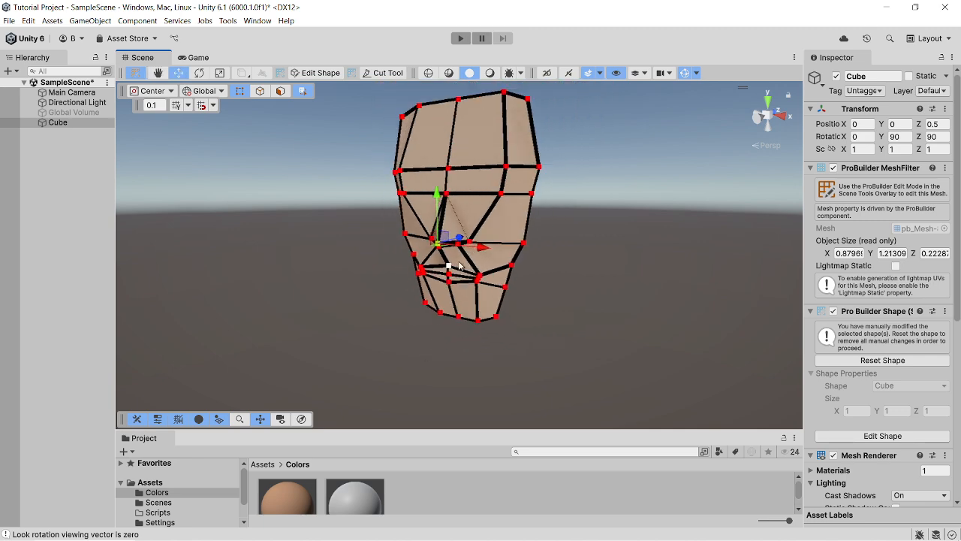
right_click_drag(578, 296, 698, 300)
middle_click_drag(412, 299, 608, 295)
right_click_drag(372, 297, 325, 289)
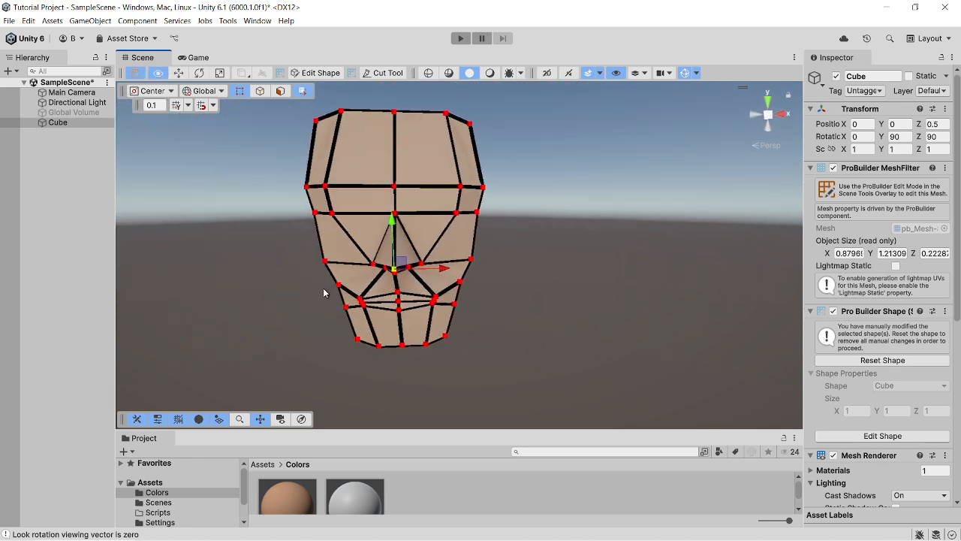
Deselect the face mesh and examine the shaded, skin-colored face up close and from a distance
left_click(44, 240)
scroll(260, 276, "down", 3)
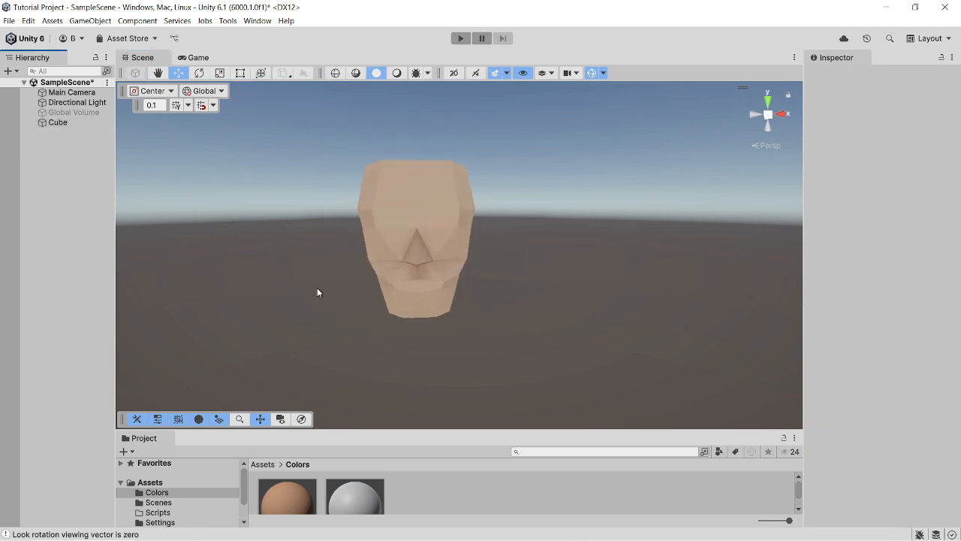
scroll(346, 306, "up", 5)
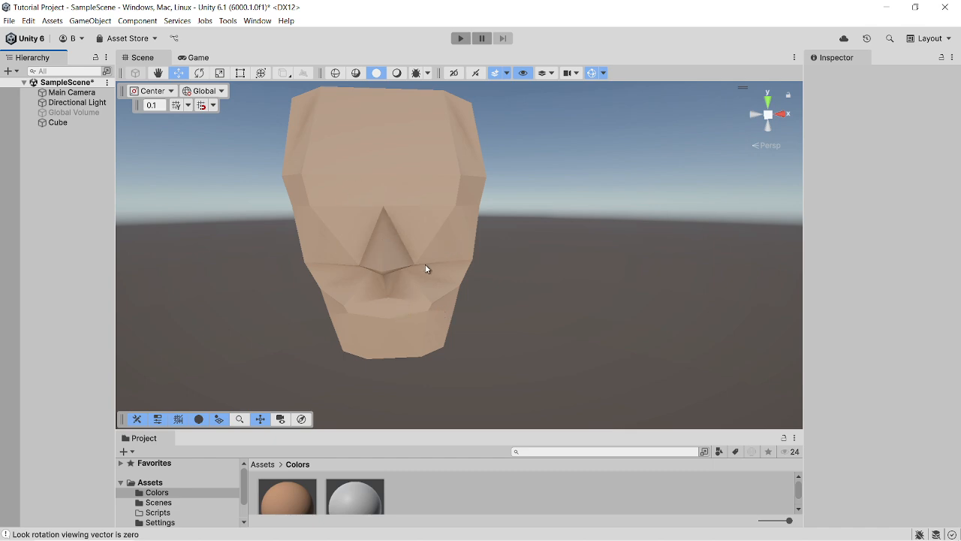
right_click_drag(425, 271, 468, 272)
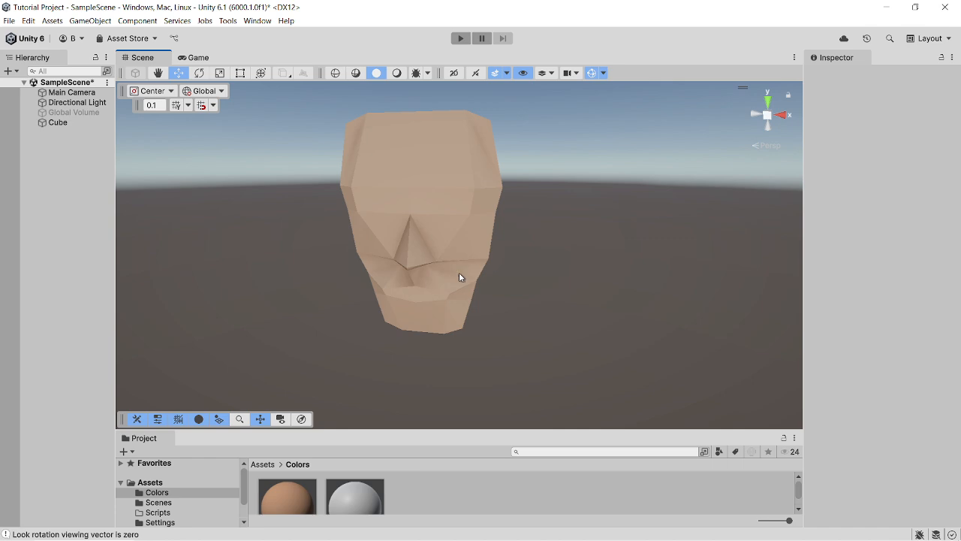
scroll(460, 277, "down", 3)
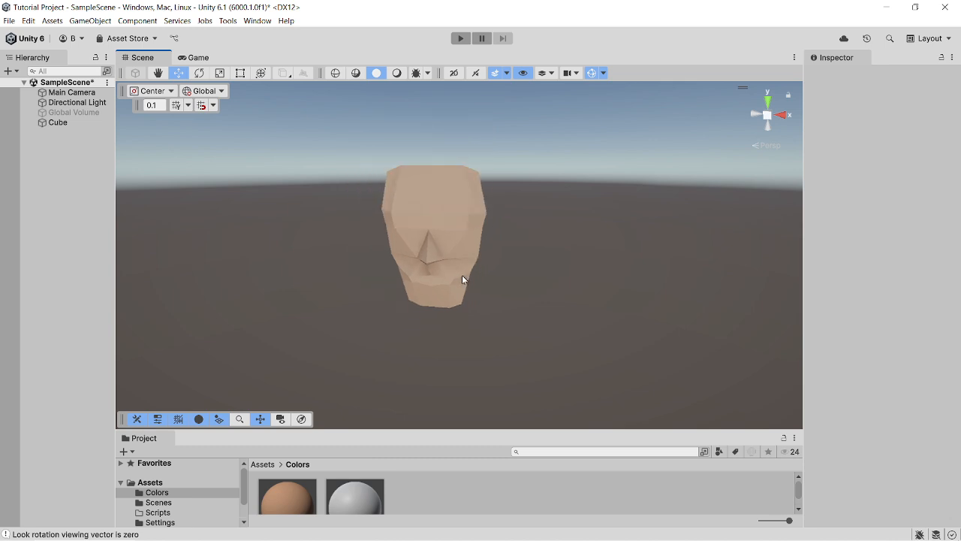
right_click_drag(461, 275, 523, 261)
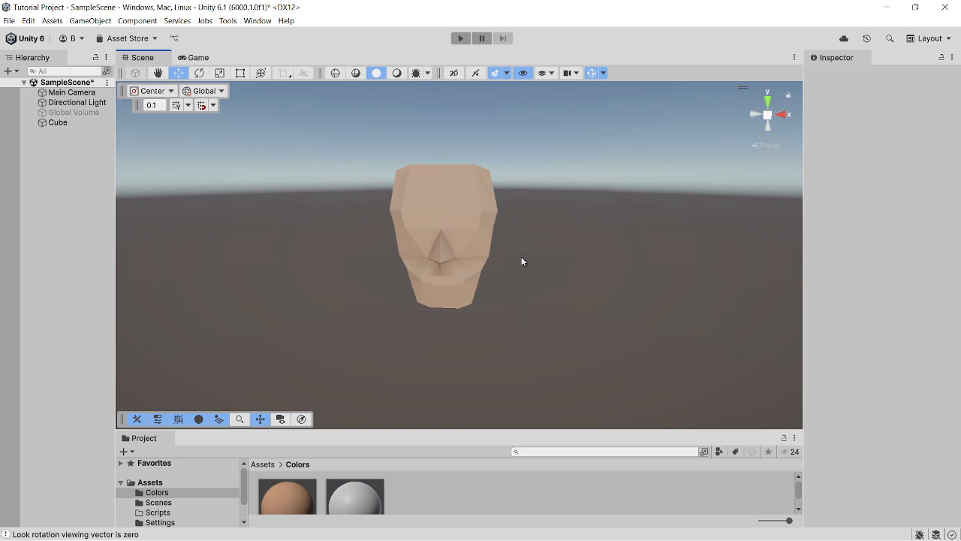